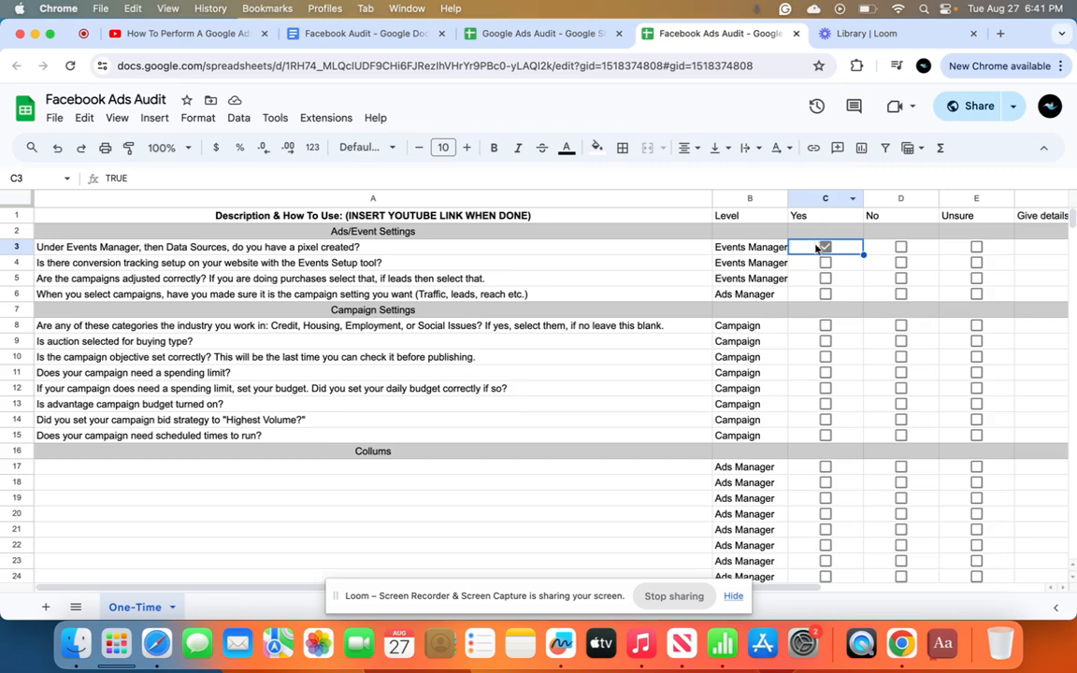
# Clear the Yes checkbox for the pixel question in the audit sheet, and open the Ads Manager campaigns list through Facebook.
pyautogui.click(825, 247)
pyautogui.hotkey('ctrl', 'Right')
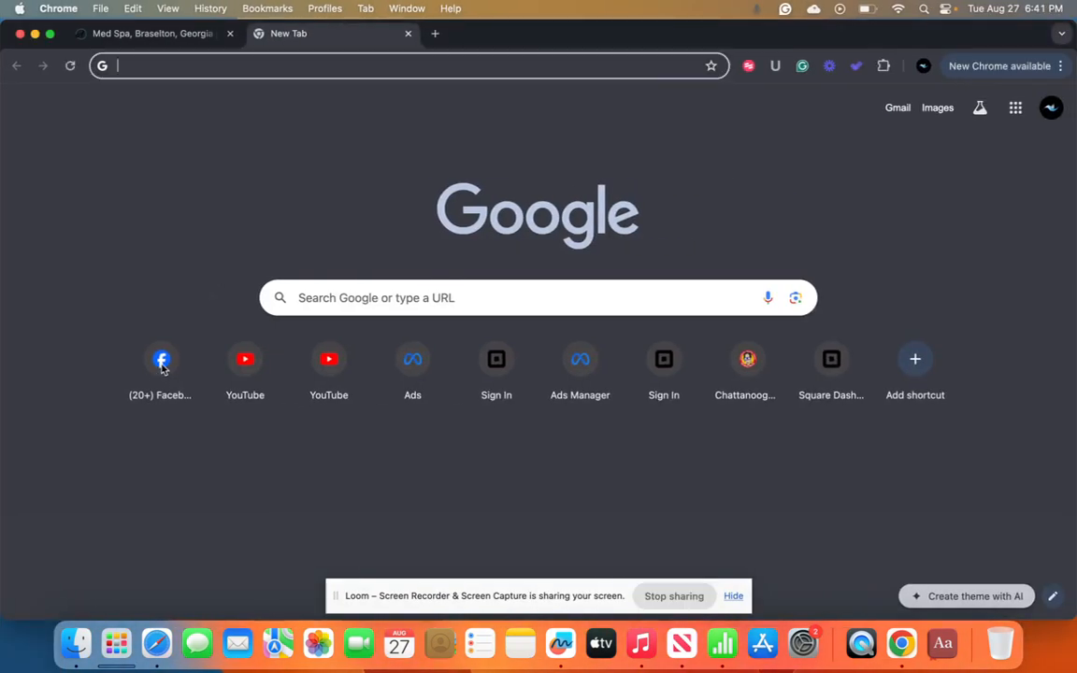
pyautogui.click(162, 364)
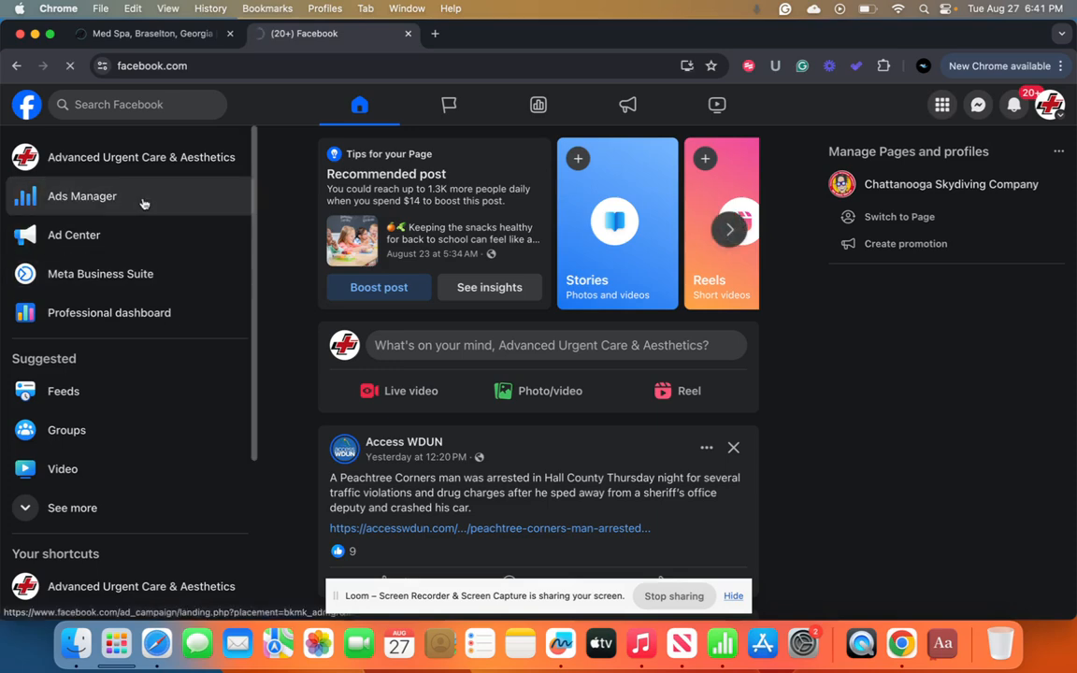
pyautogui.click(143, 202)
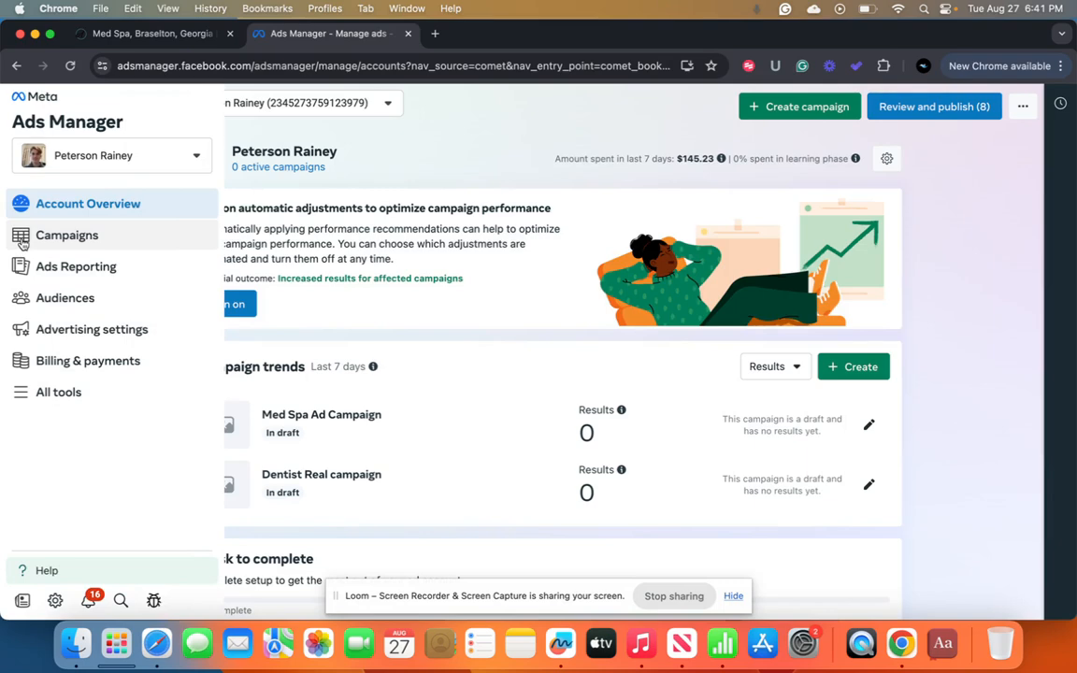
pyautogui.click(22, 239)
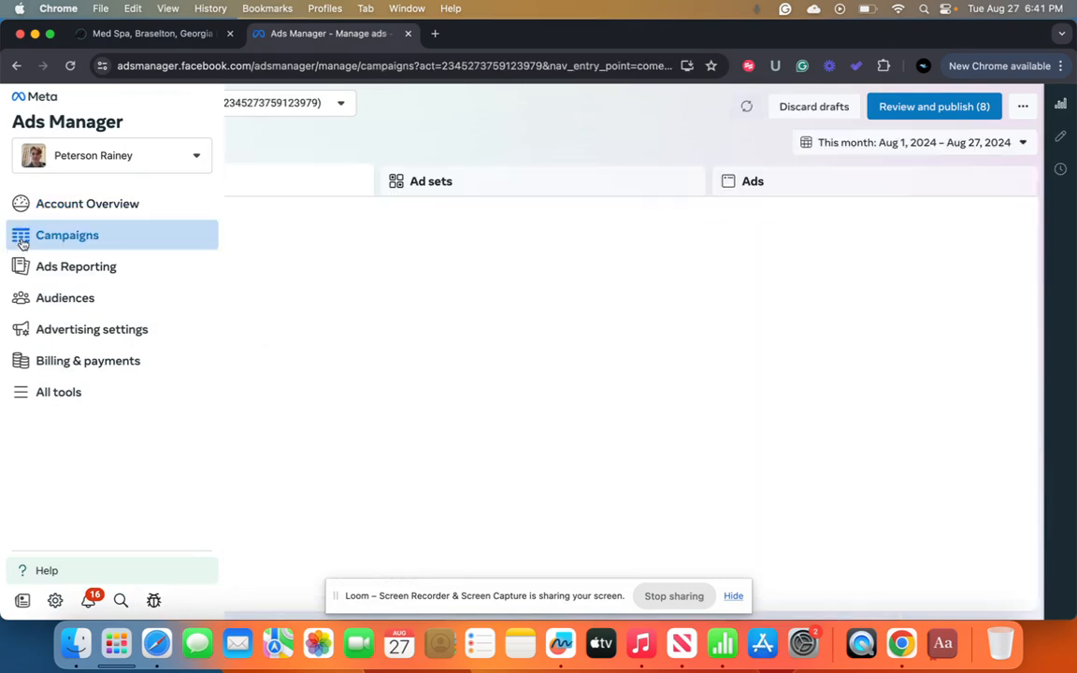
# Change the ad account to Advanced Med Spa and return to the Facebook Ads Audit spreadsheet.
pyautogui.click(341, 106)
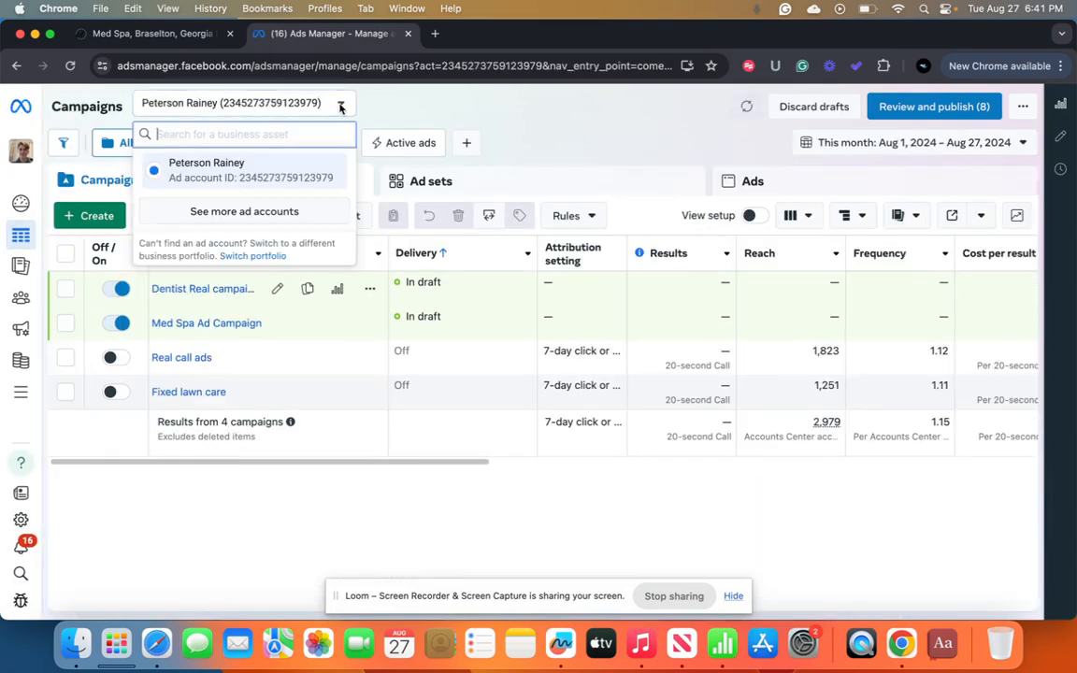
pyautogui.click(288, 210)
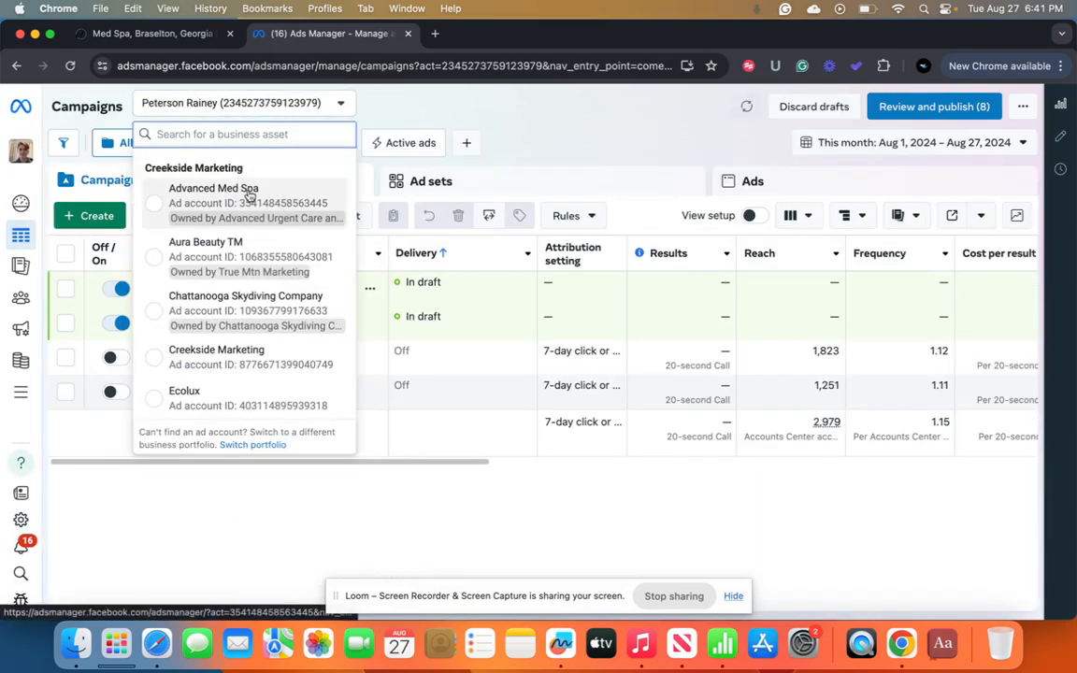
pyautogui.click(250, 195)
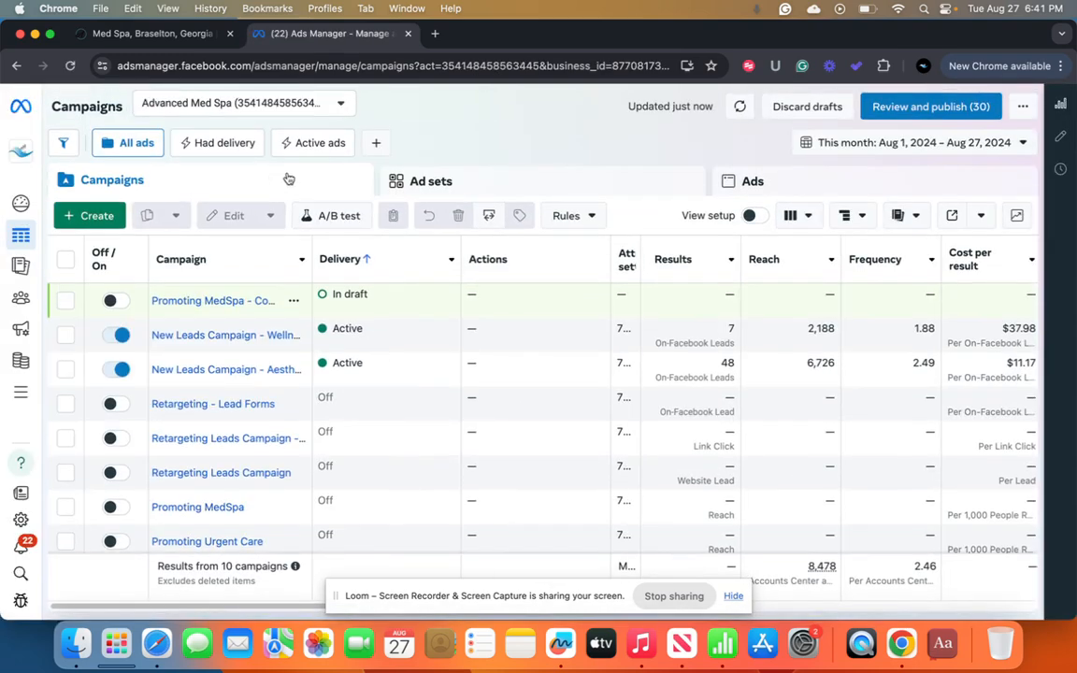
pyautogui.hotkey('ctrl', 'Left')
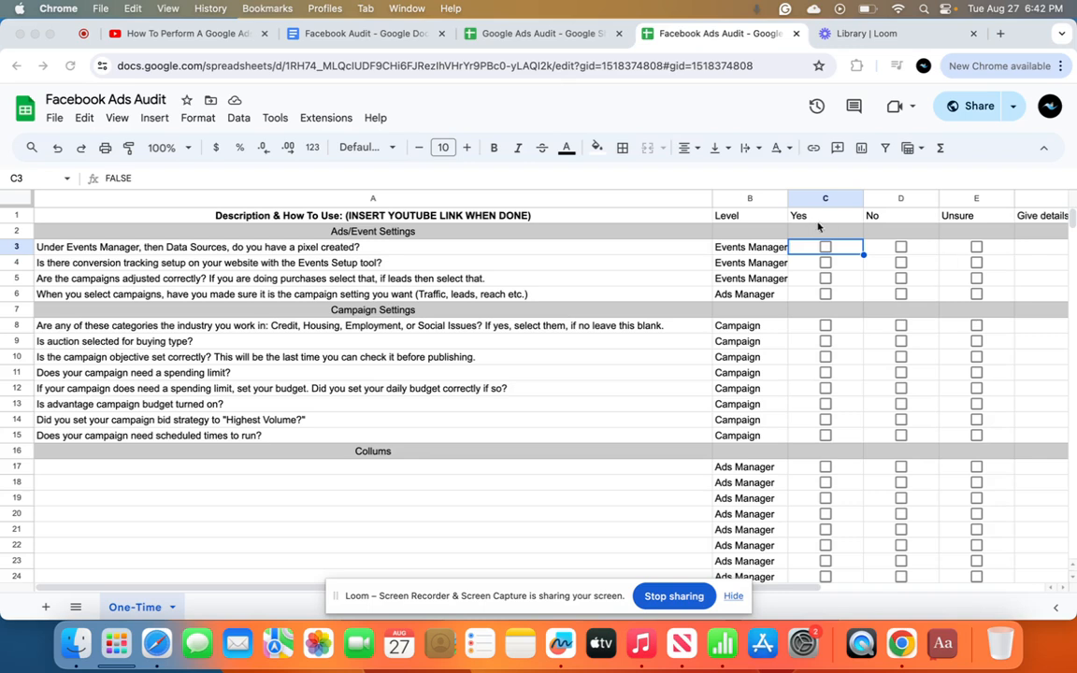
# Go back to Ads Manager and open the Data Sources list in Events Manager.
pyautogui.hotkey('ctrl', 'Right')
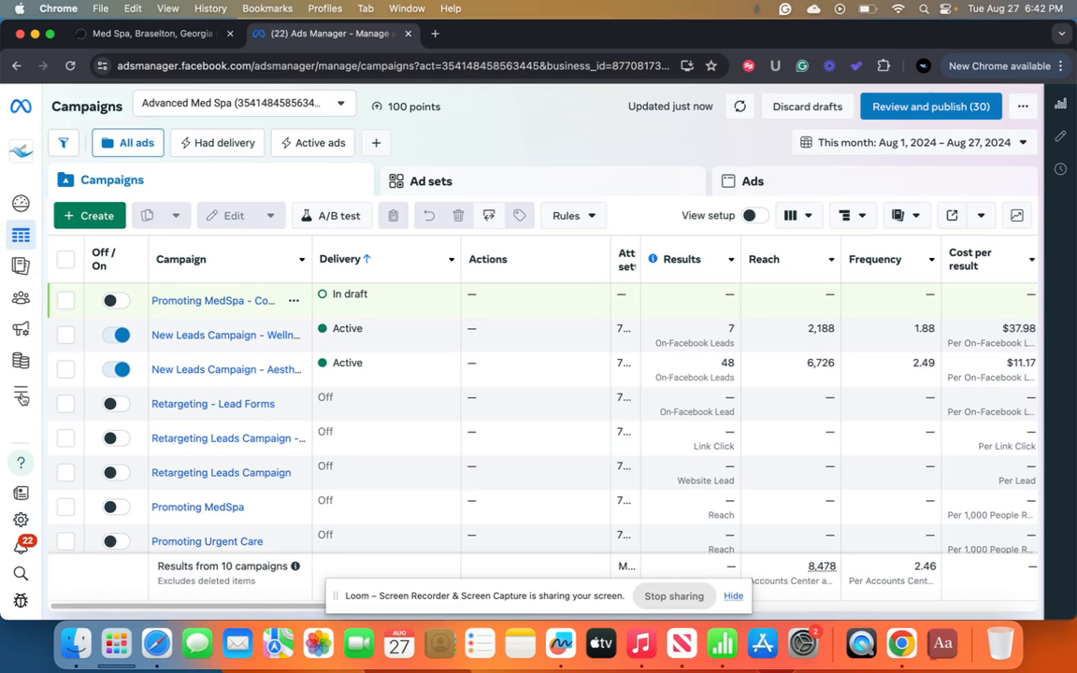
pyautogui.moveTo(23, 396)
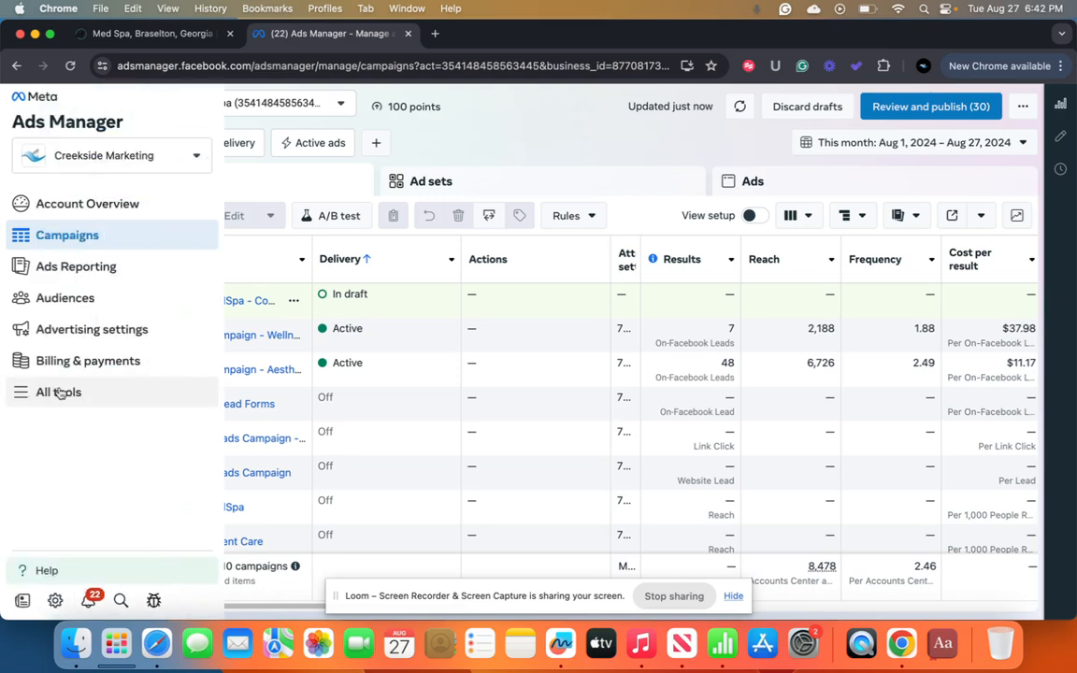
pyautogui.click(58, 396)
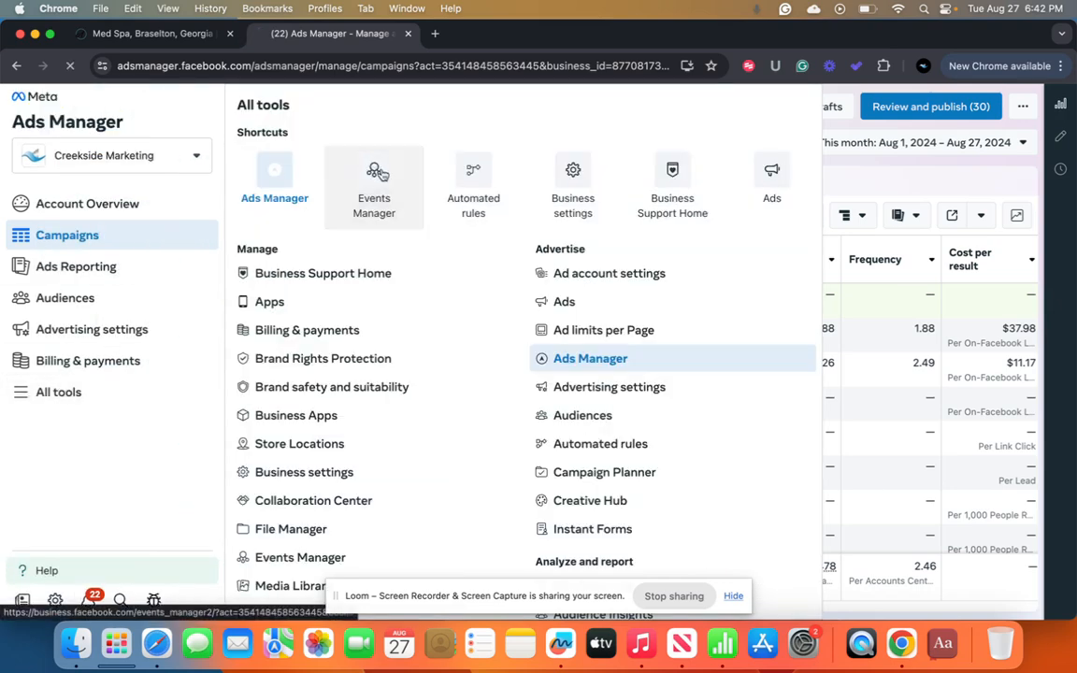
pyautogui.click(378, 176)
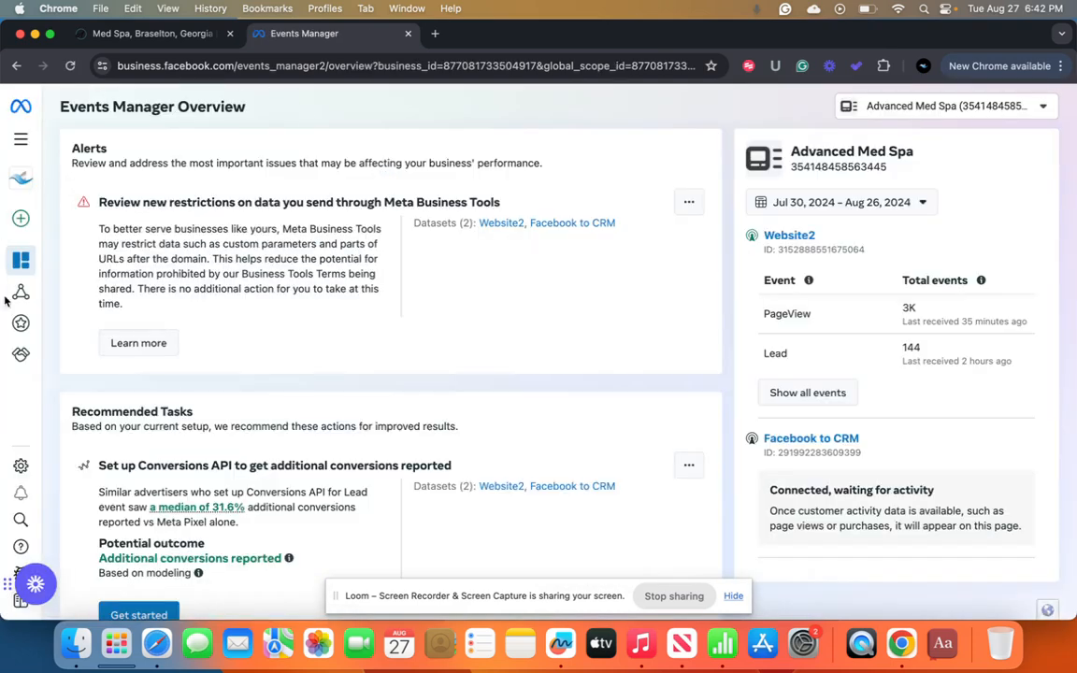
pyautogui.moveTo(26, 300)
pyautogui.click(63, 291)
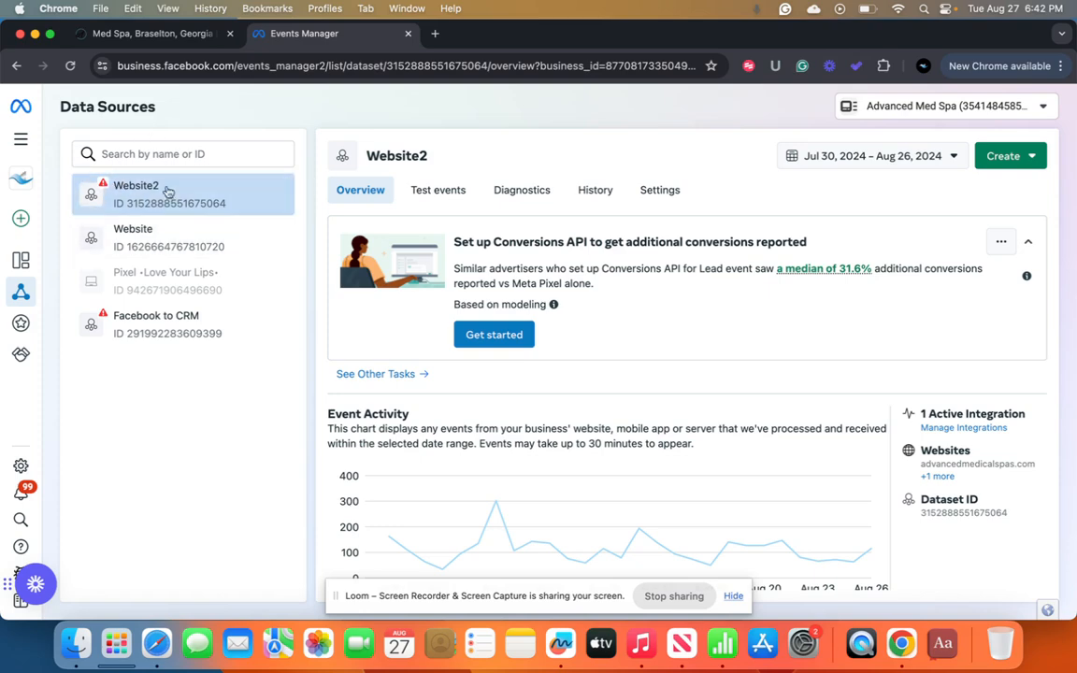
# In the Facebook Ads Audit sheet, mark Yes for the question about having a pixel created.
pyautogui.hotkey('ctrl', 'Left')
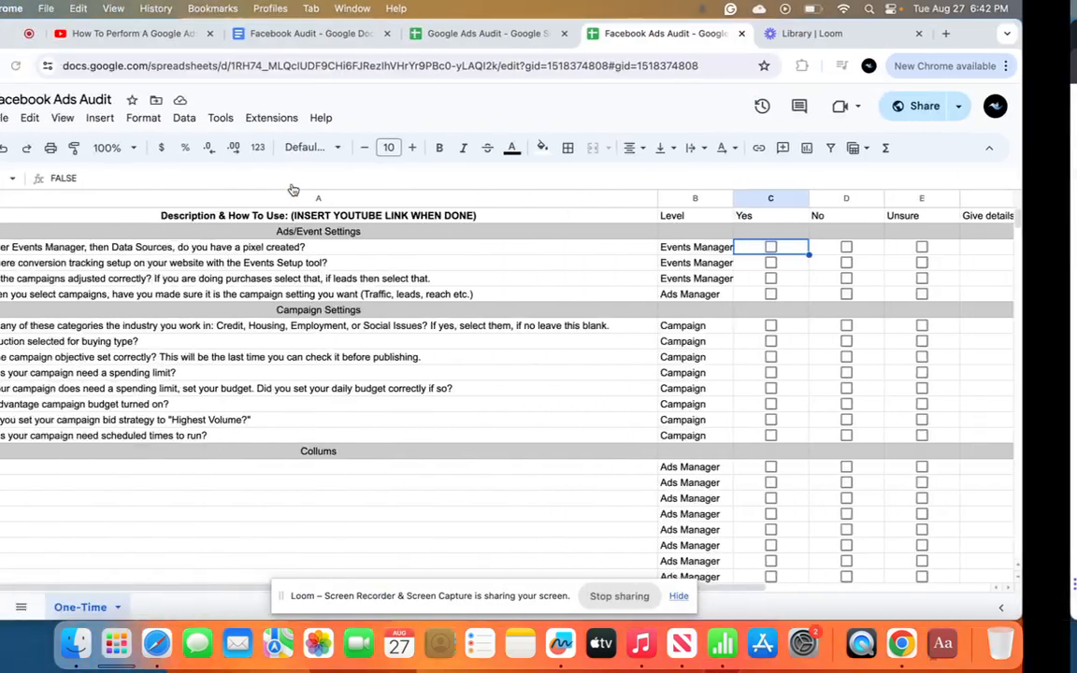
pyautogui.click(826, 250)
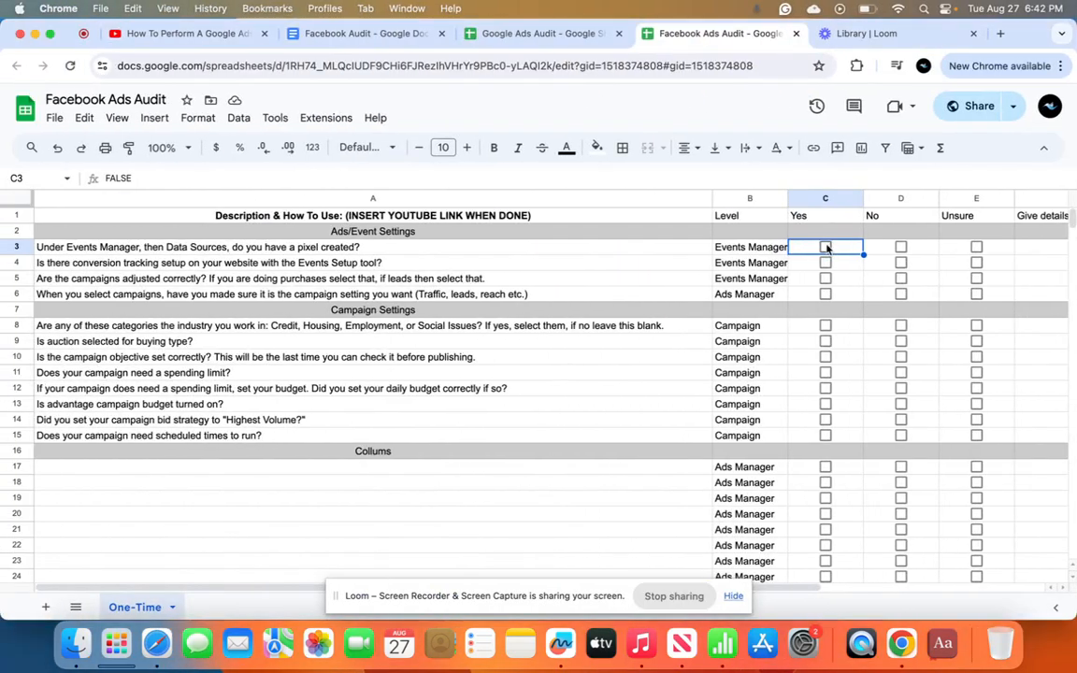
pyautogui.click(825, 249)
pyautogui.hscroll(4, 827, 248)
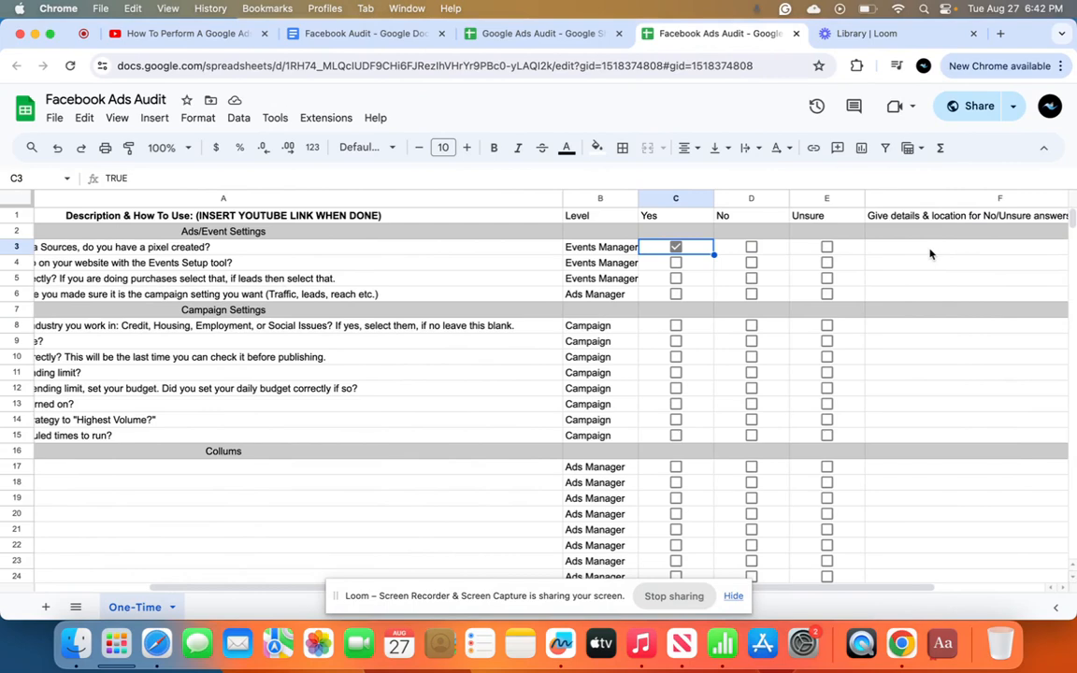
pyautogui.hscroll(-4, 579, 245)
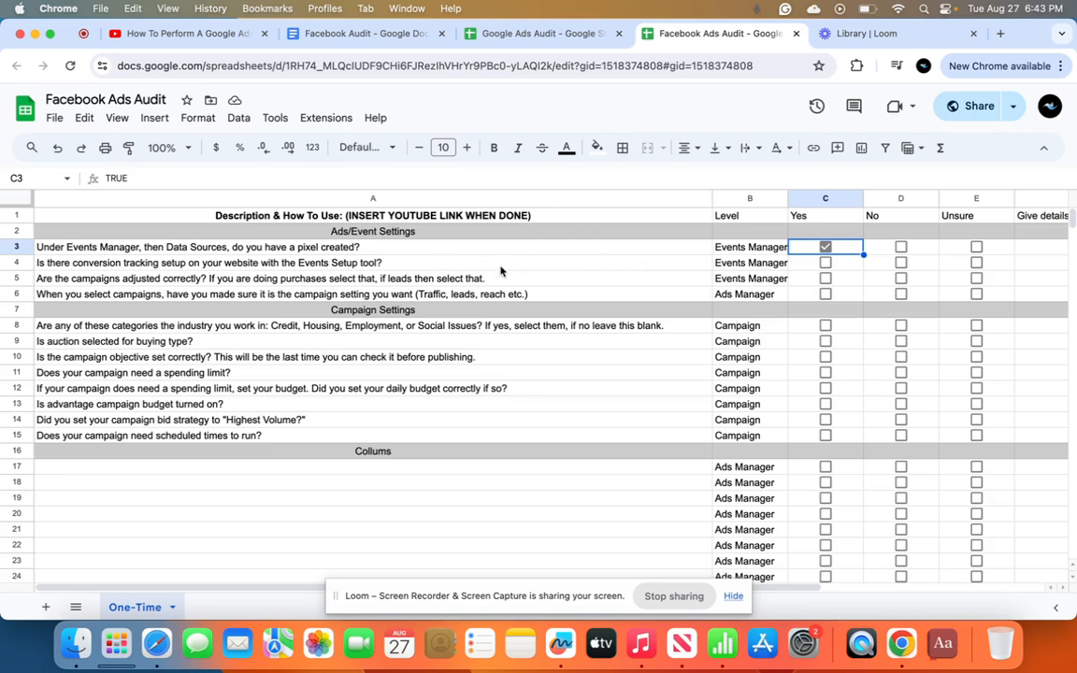
# Open the Event Setup Tool from the settings of the Website2 dataset in Events Manager.
pyautogui.hotkey('ctrl', 'Right')
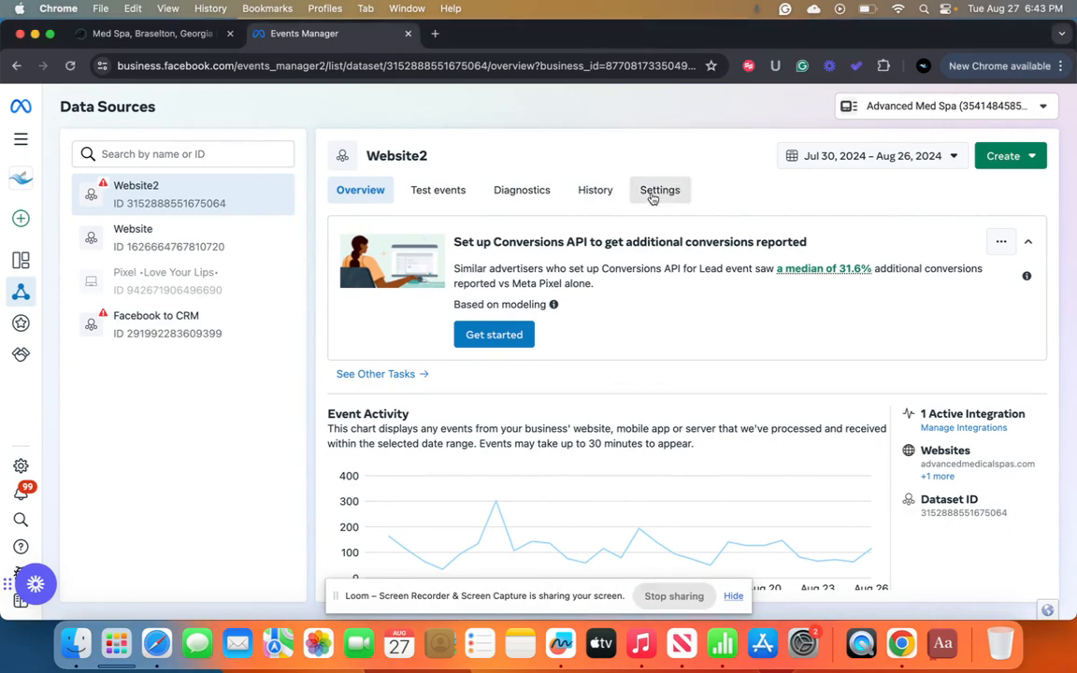
pyautogui.click(655, 193)
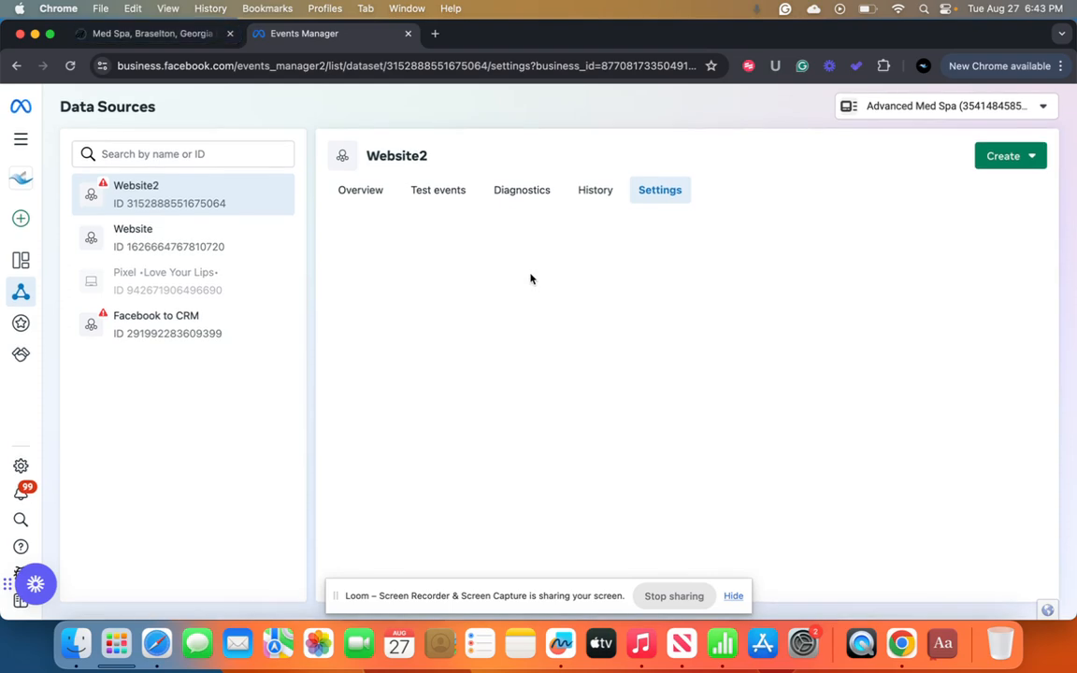
pyautogui.scroll(-10, 528, 272)
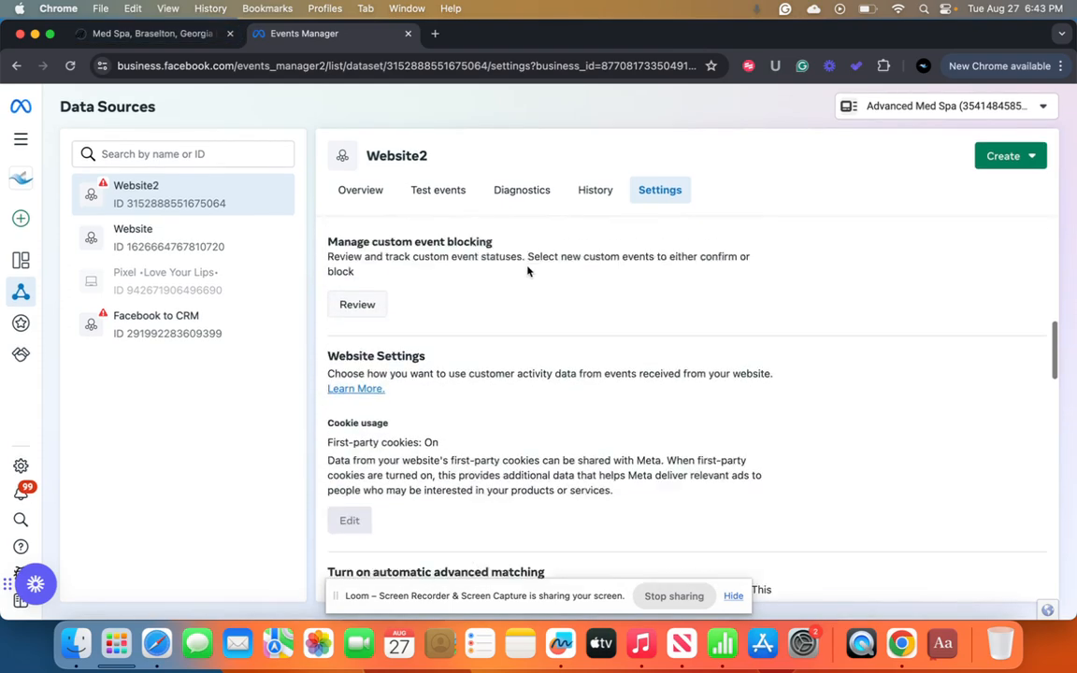
pyautogui.scroll(-12, 529, 271)
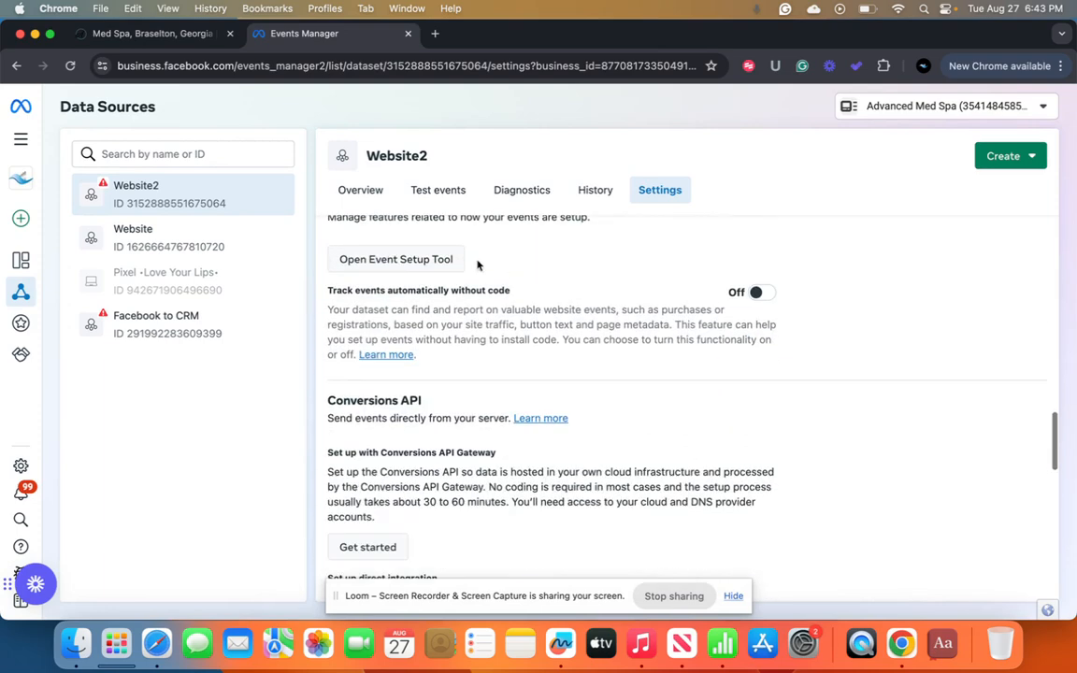
pyautogui.click(432, 259)
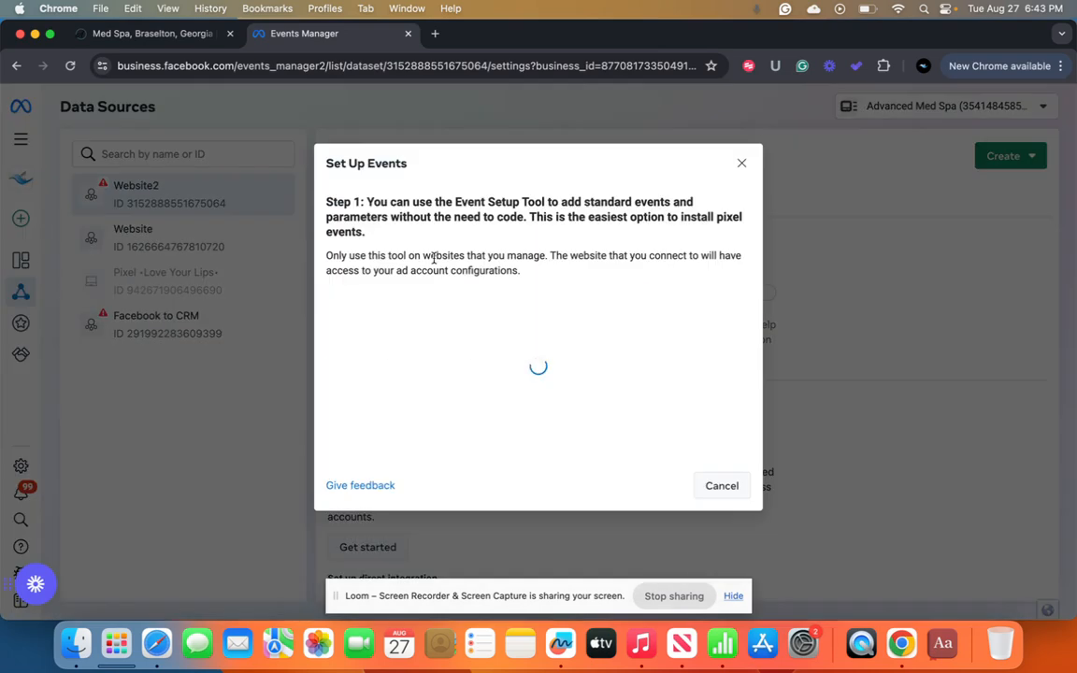
pyautogui.click(148, 36)
pyautogui.click(308, 35)
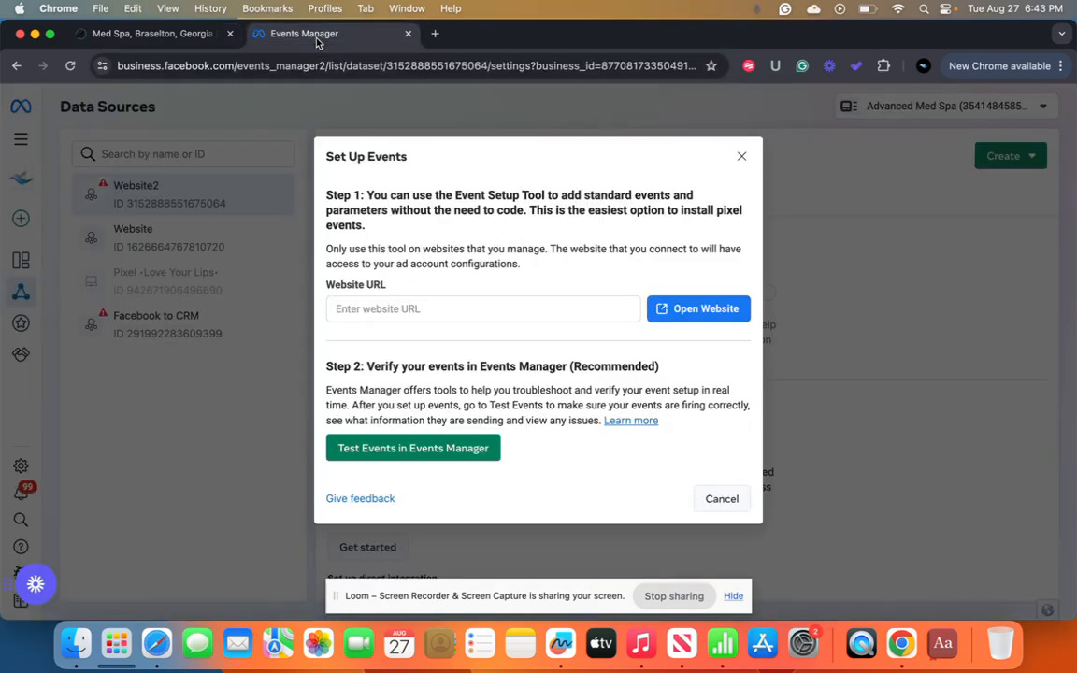
pyautogui.click(423, 308)
pyautogui.write('https://advancedmedicalspas.com/med-spa-braselton-ga/')
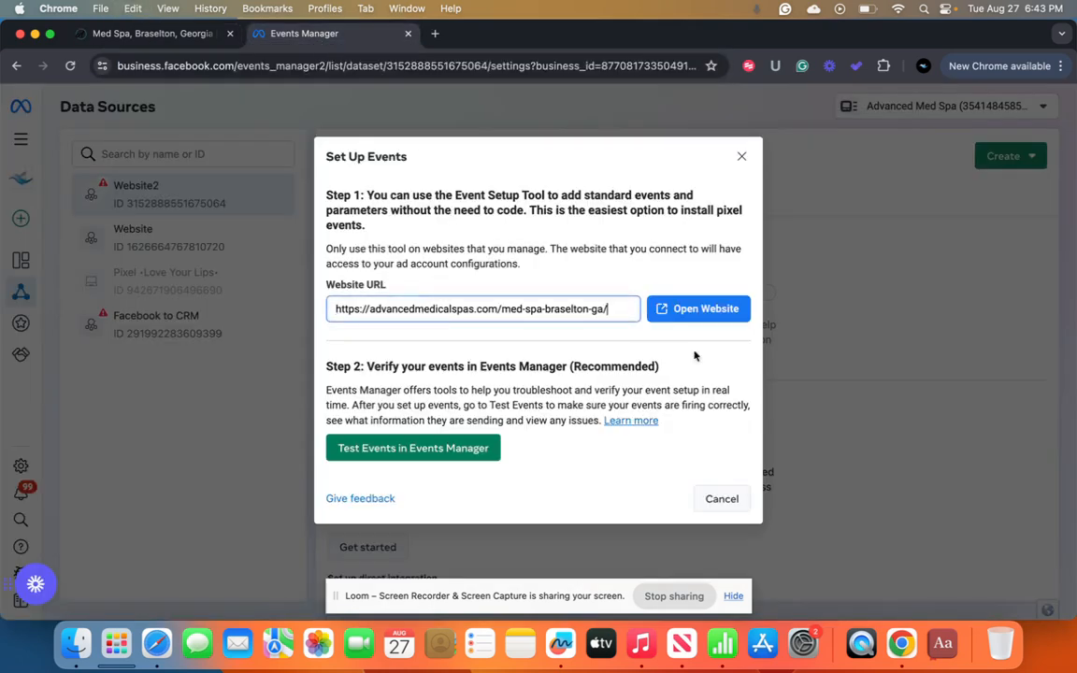
pyautogui.click(710, 308)
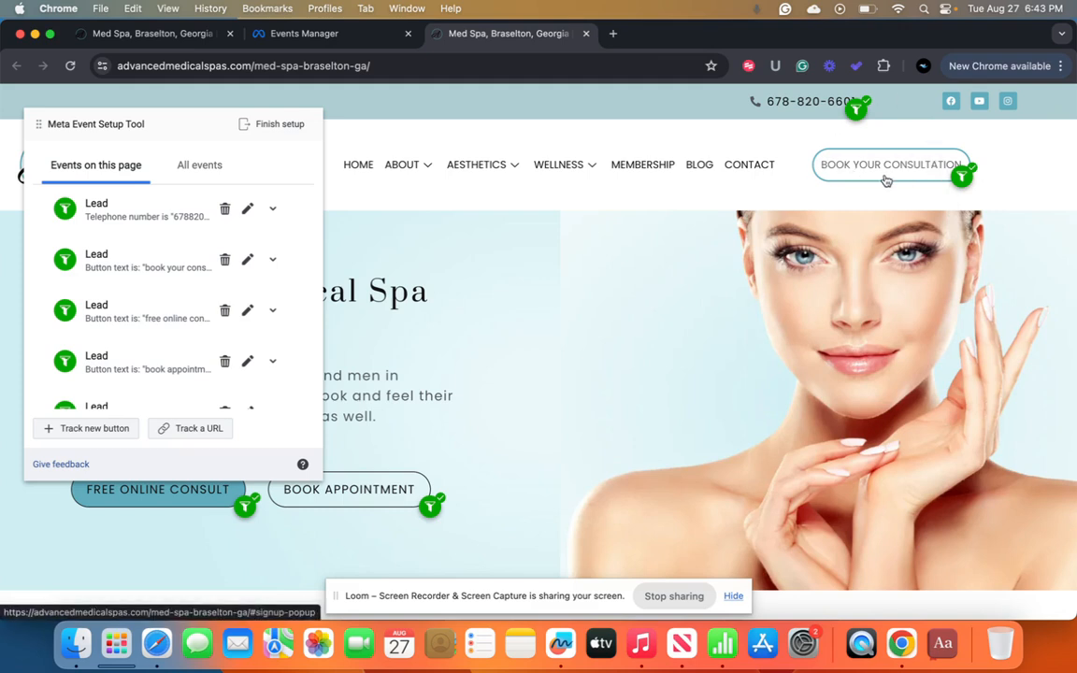
# Examine the page's tracked Lead events and the buttons available for new tracking, and close the website without adding an event.
pyautogui.scroll(-5, 574, 306)
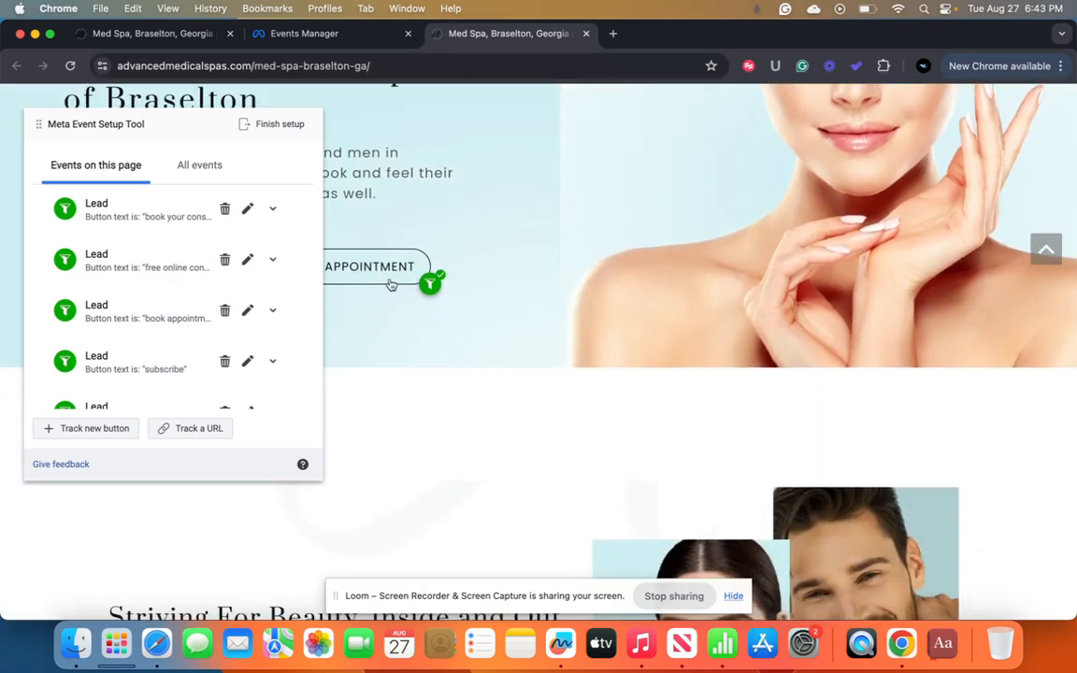
pyautogui.click(94, 428)
pyautogui.scroll(-6, 457, 439)
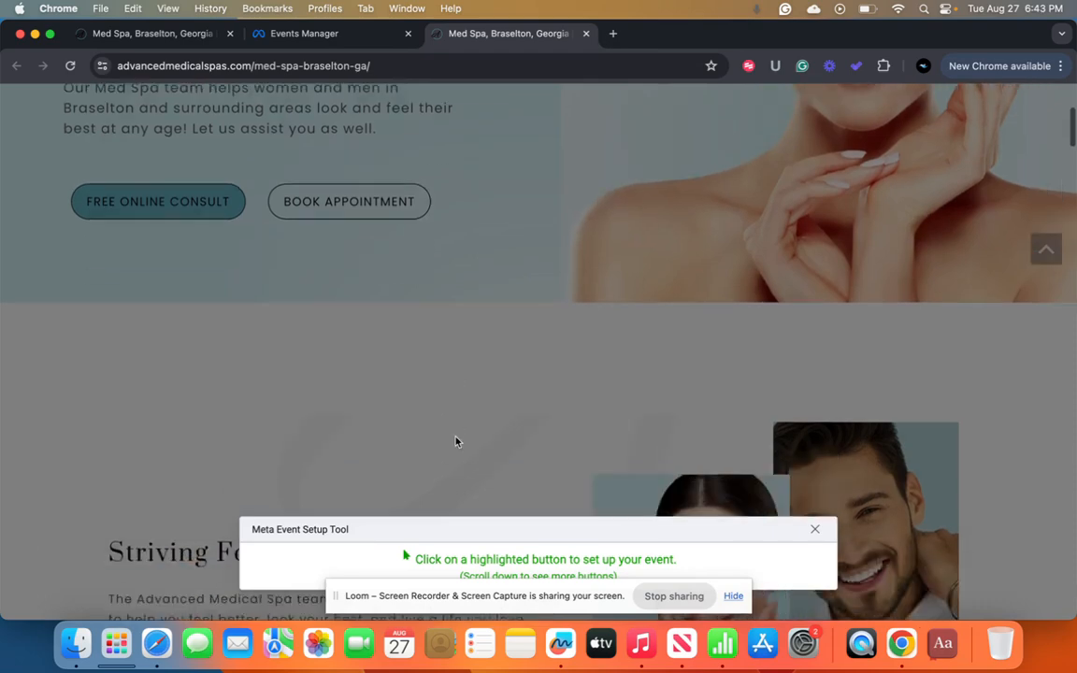
pyautogui.scroll(-8, 649, 449)
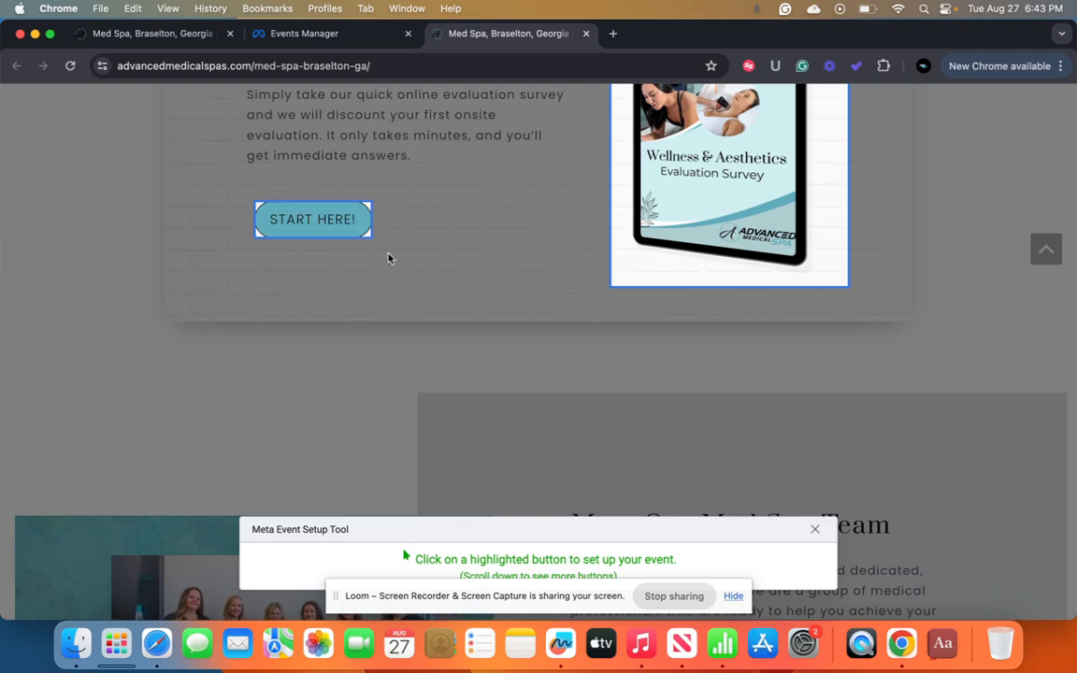
pyautogui.click(815, 529)
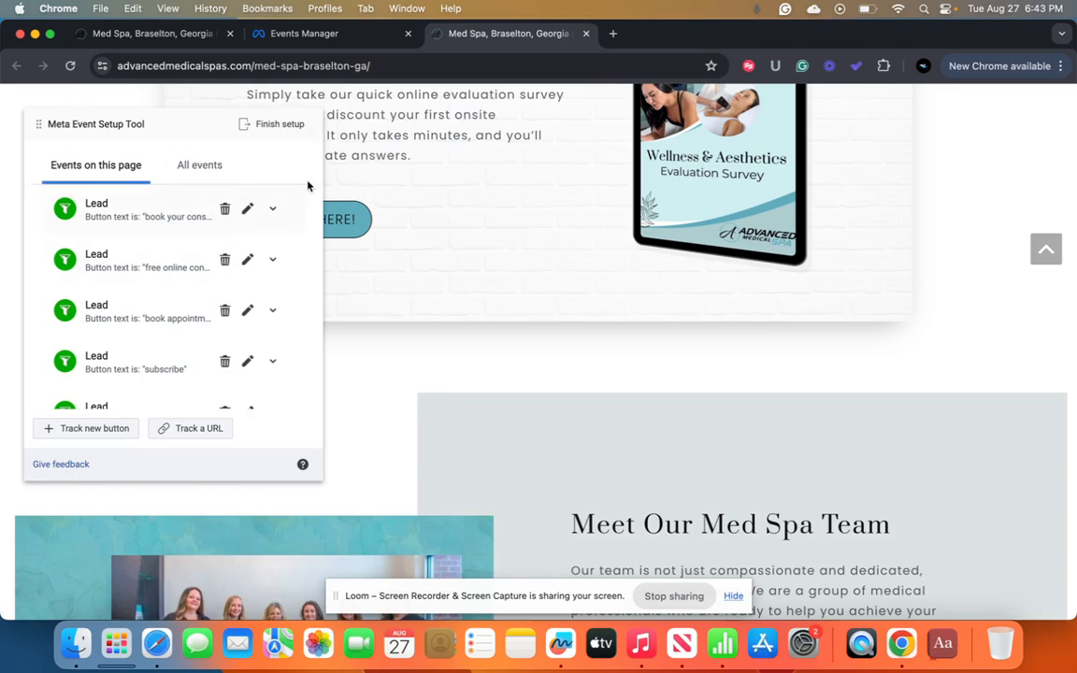
pyautogui.click(585, 34)
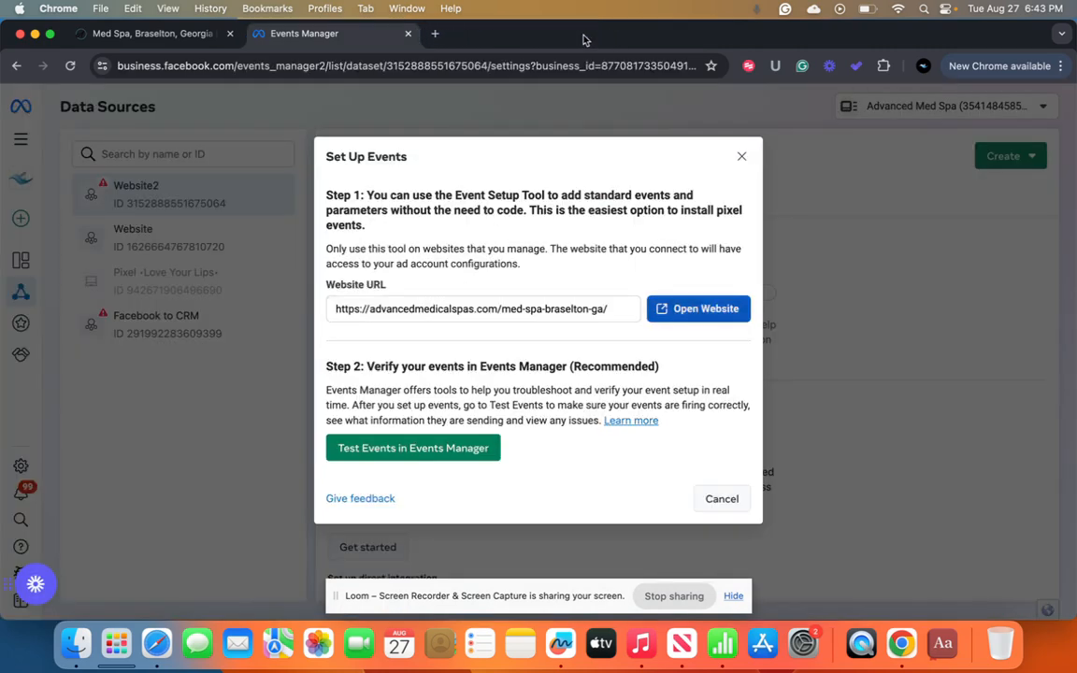
# Mark Yes for the conversion tracking question in the audit sheet, and dismiss the Set Up Events dialog in Events Manager.
pyautogui.hotkey('ctrl', 'Left')
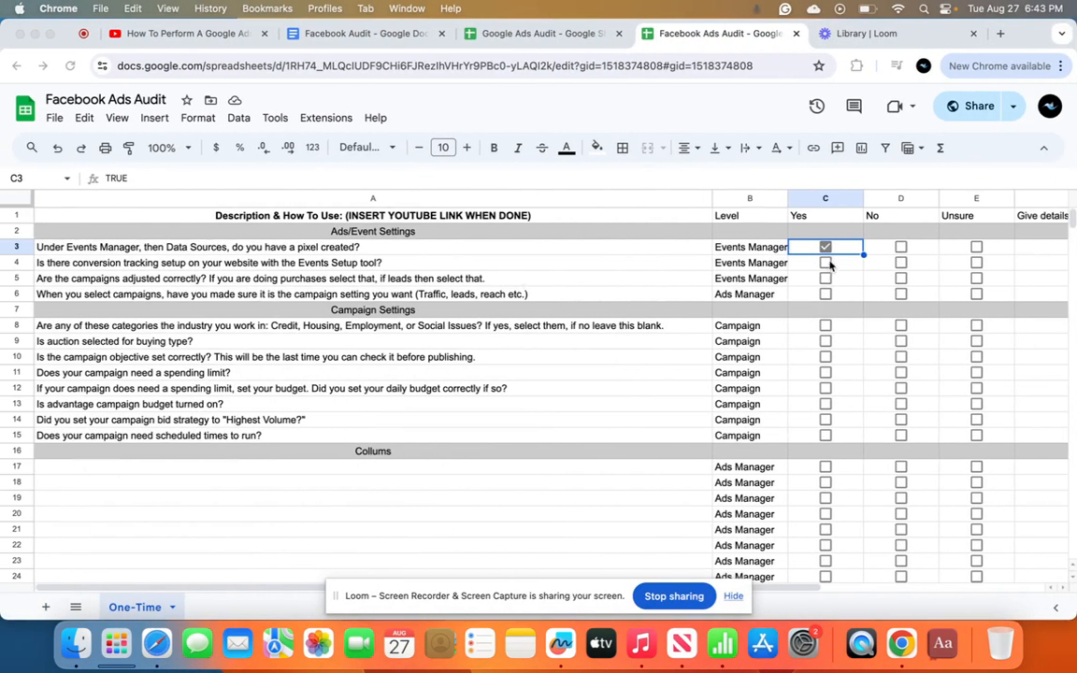
pyautogui.click(825, 263)
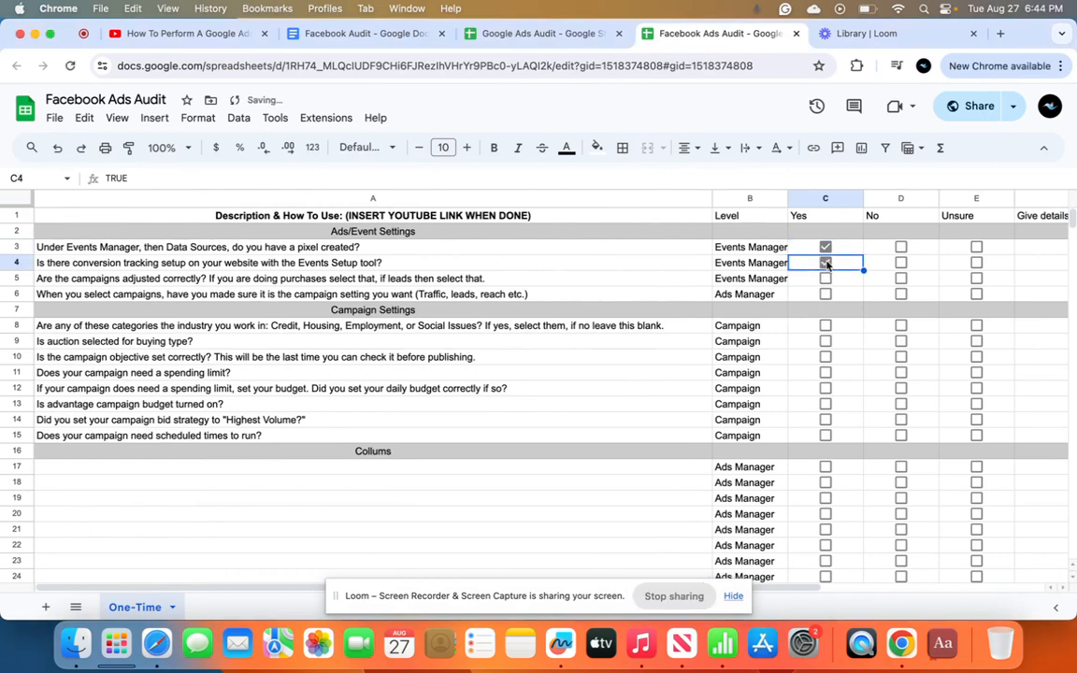
pyautogui.hotkey('ctrl', 'Right')
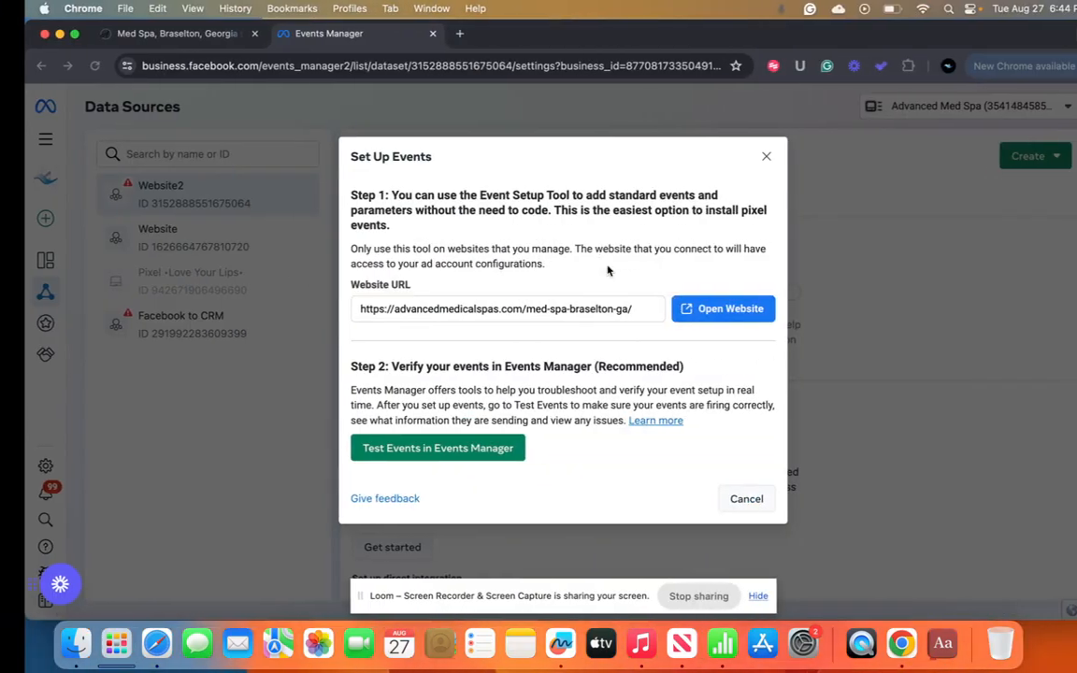
pyautogui.click(740, 160)
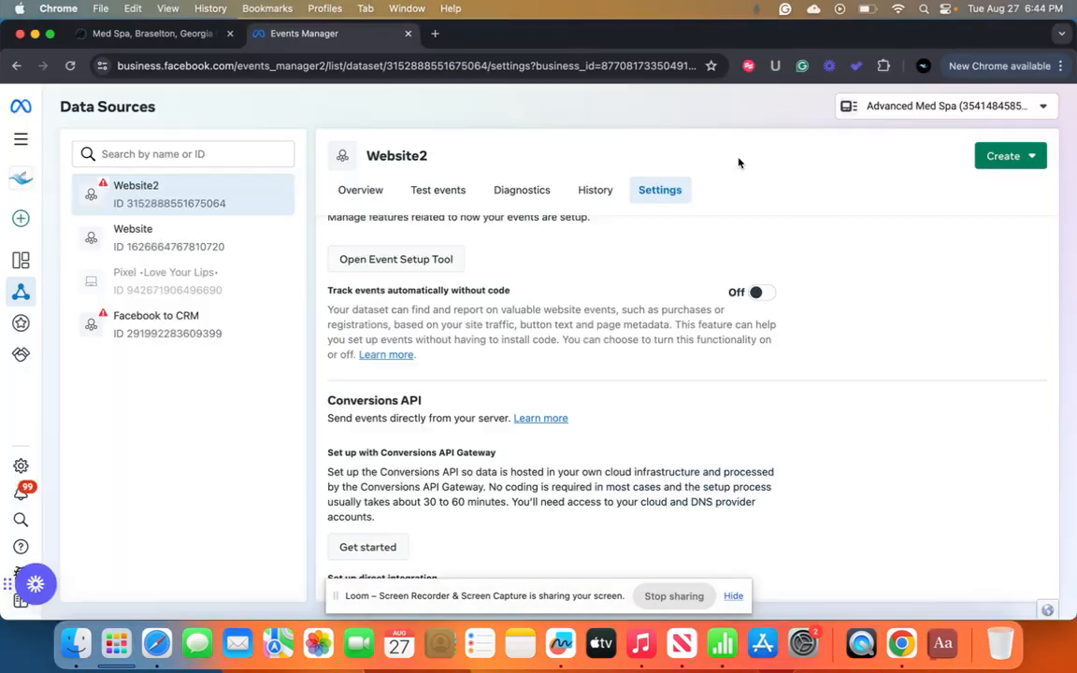
pyautogui.hotkey('ctrl', 'Left')
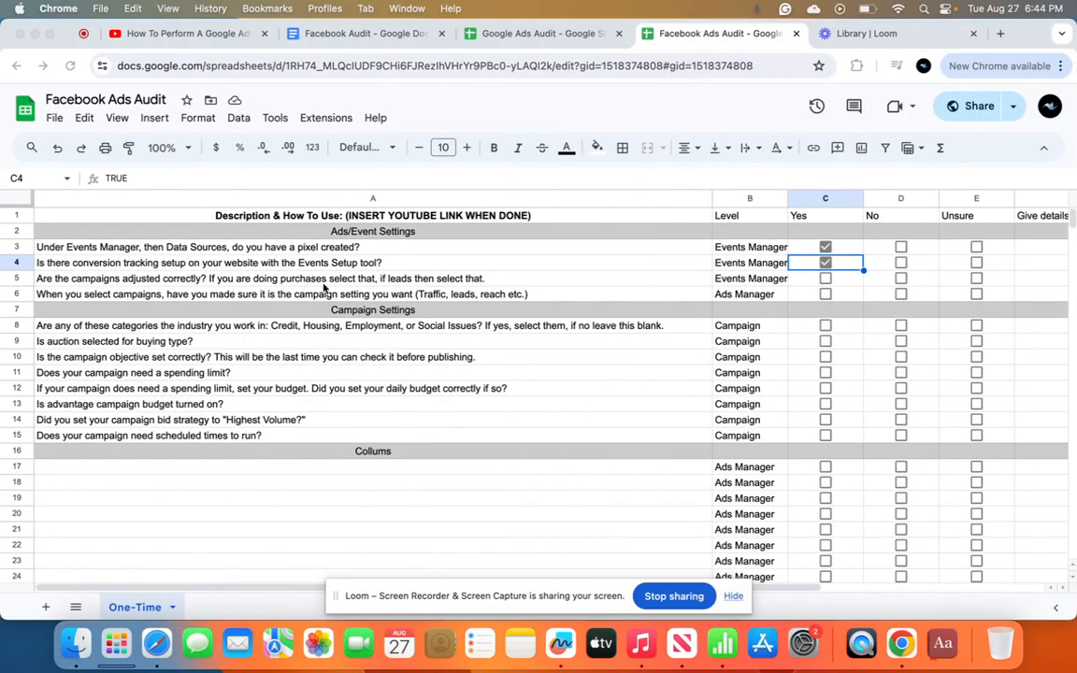
# Switch from the audit sheet to Events Manager and open the account's campaign list in Ads Manager.
pyautogui.hotkey('ctrl', 'Right')
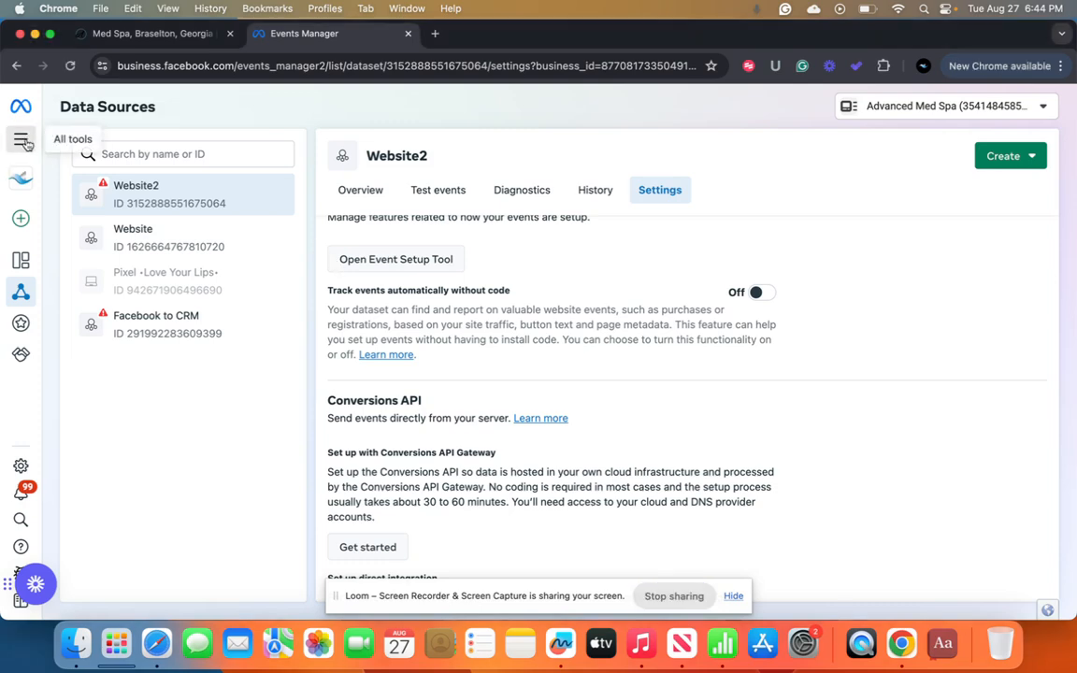
pyautogui.click(22, 140)
pyautogui.click(94, 170)
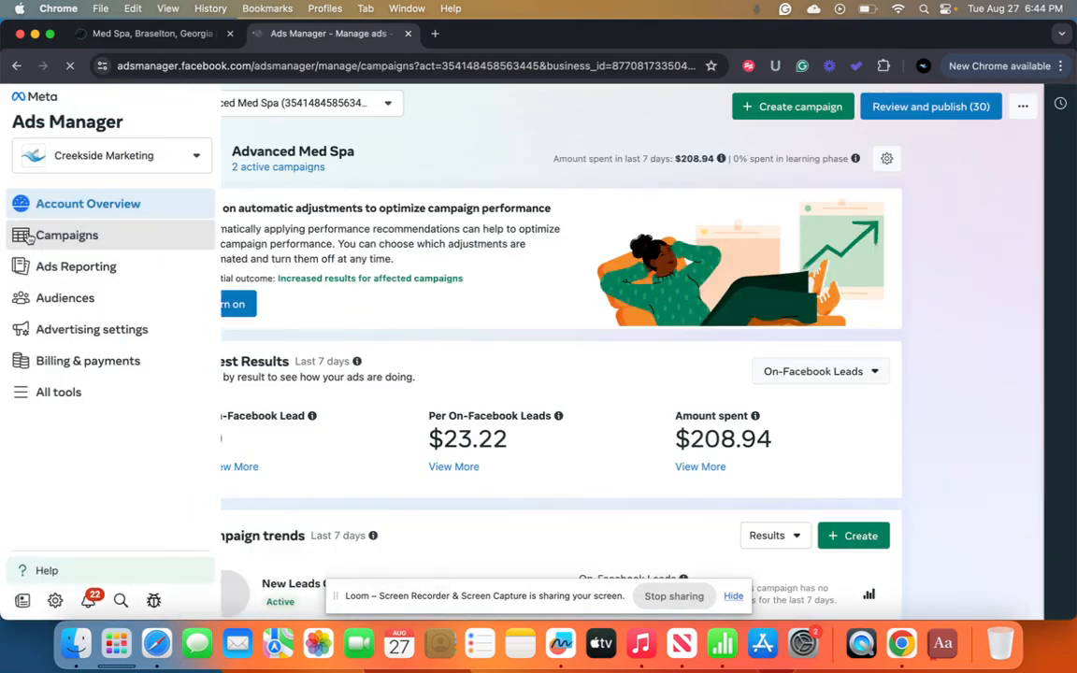
pyautogui.click(28, 235)
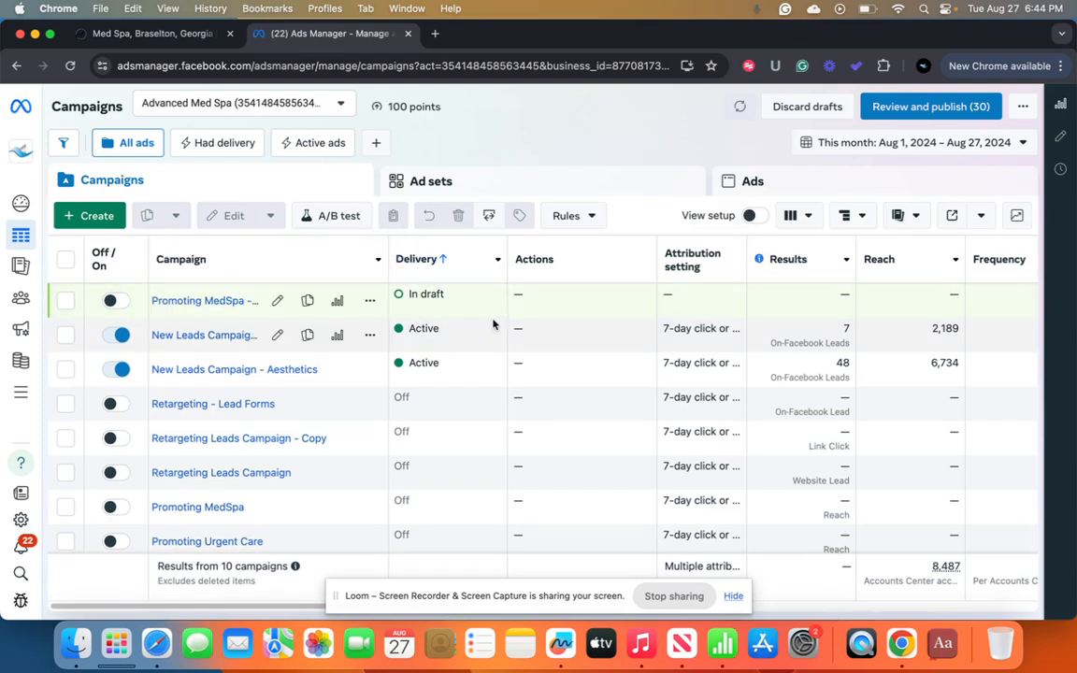
# Check the campaigns' result types, and mark Yes in the audit sheet for the campaigns-adjusted-correctly and desired-campaign-setting questions.
pyautogui.hscroll(5, 494, 324)
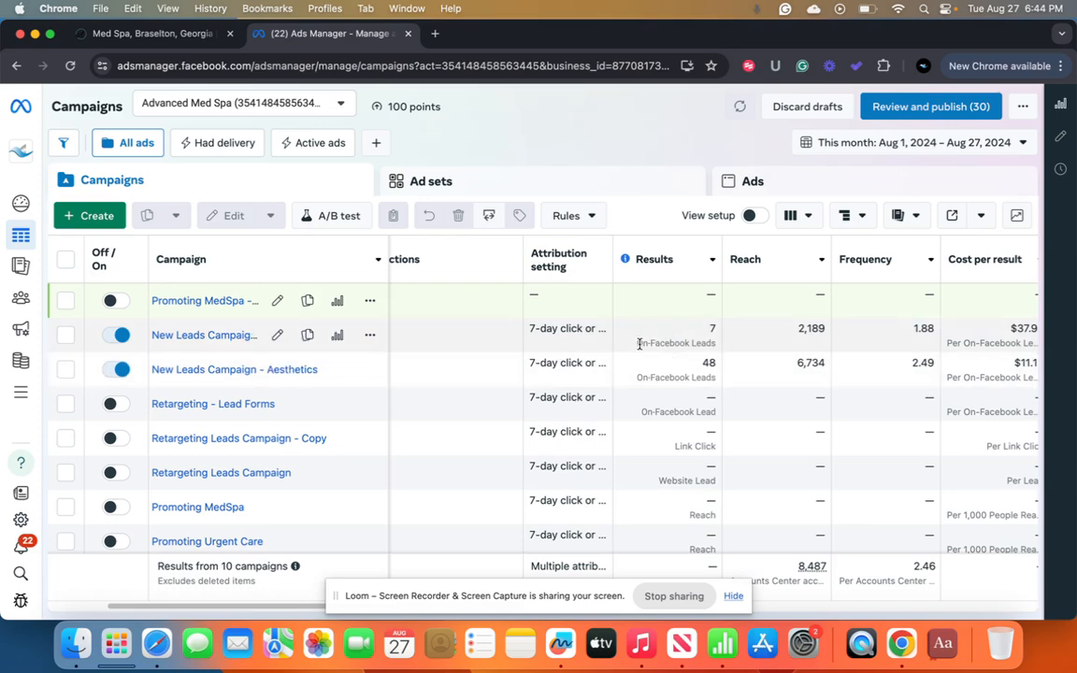
pyautogui.hotkey('ctrl', 'Left')
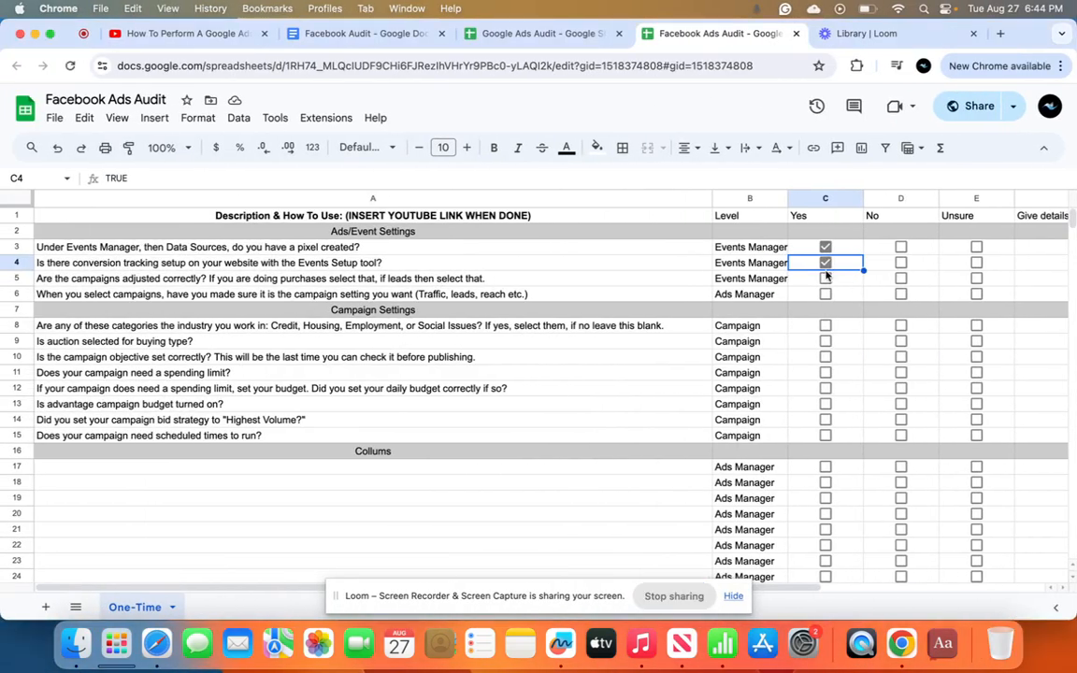
pyautogui.click(825, 279)
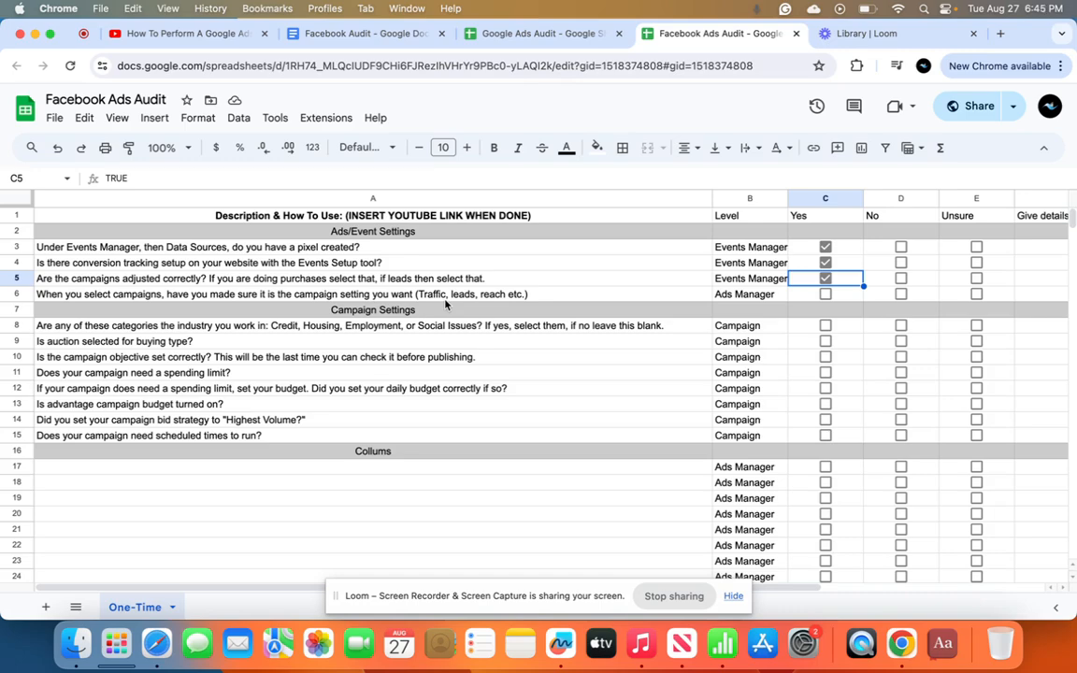
pyautogui.hotkey('ctrl', 'Right')
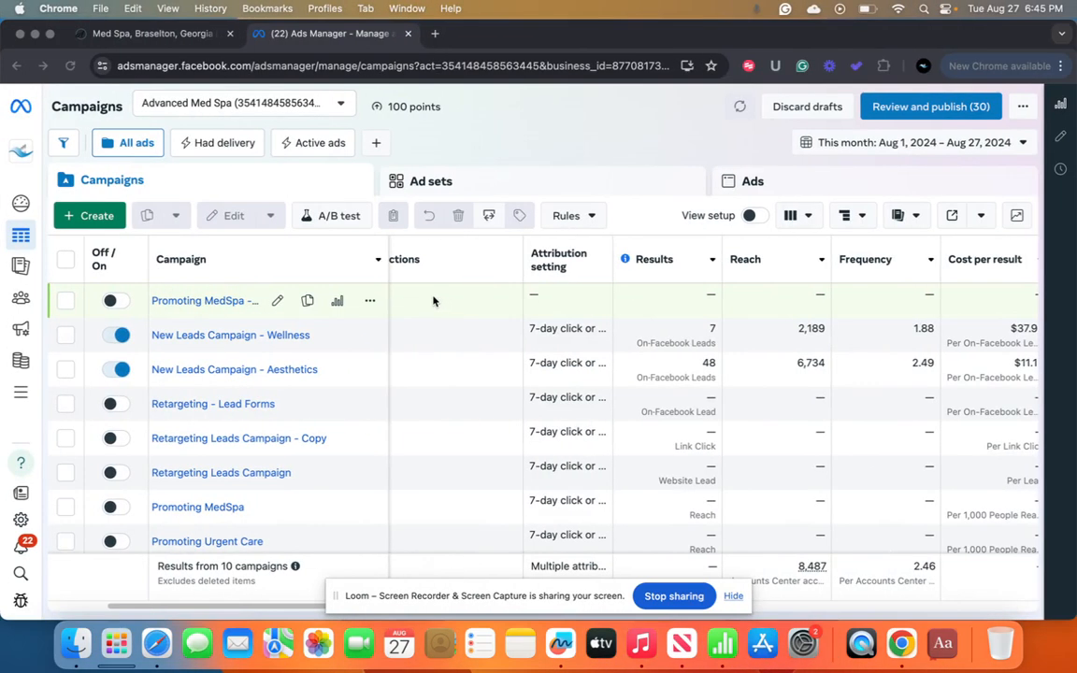
pyautogui.hotkey('ctrl', 'Left')
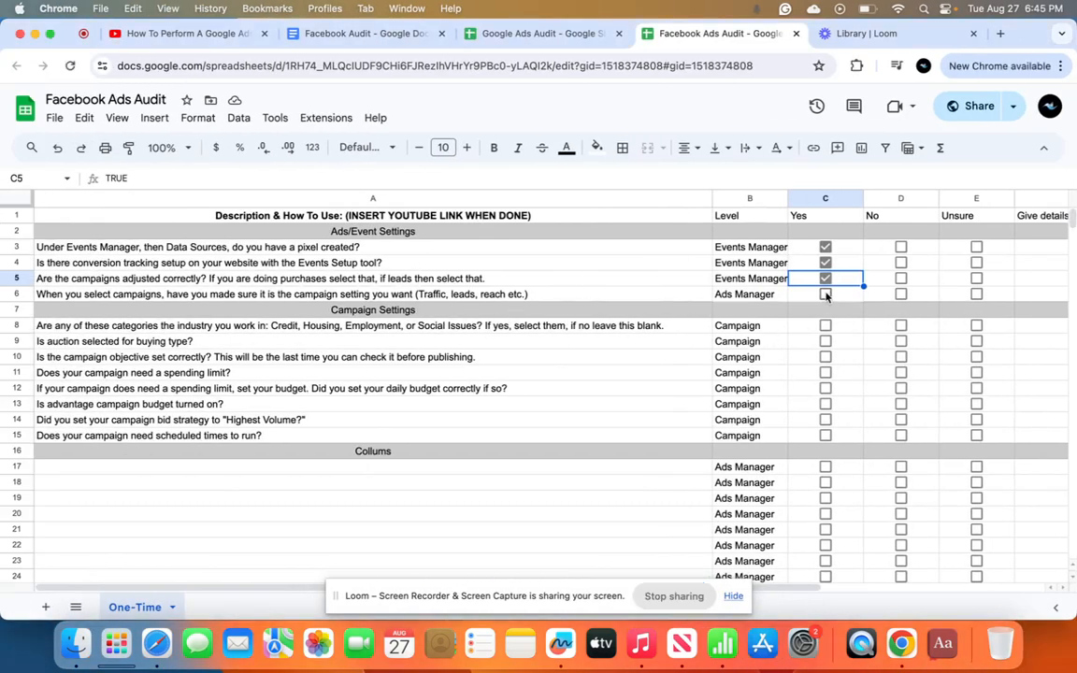
pyautogui.click(826, 295)
# Open the New Leads Campaign - Wellness campaign for editing in Ads Manager.
pyautogui.hotkey('ctrl', 'Right')
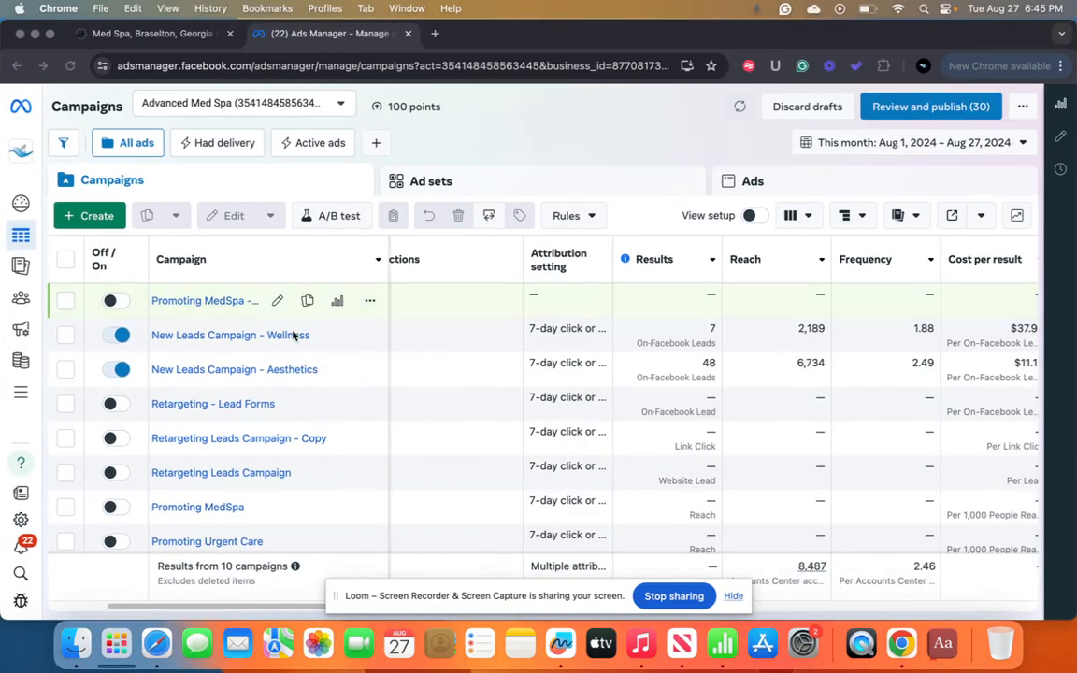
pyautogui.click(64, 337)
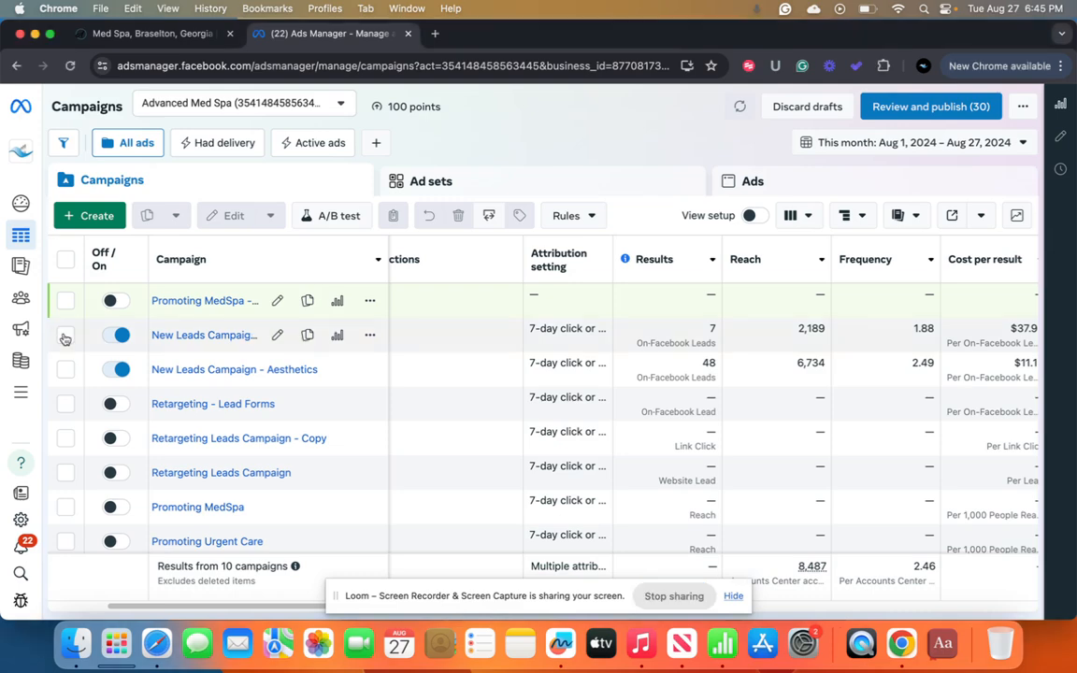
pyautogui.click(65, 337)
pyautogui.click(278, 335)
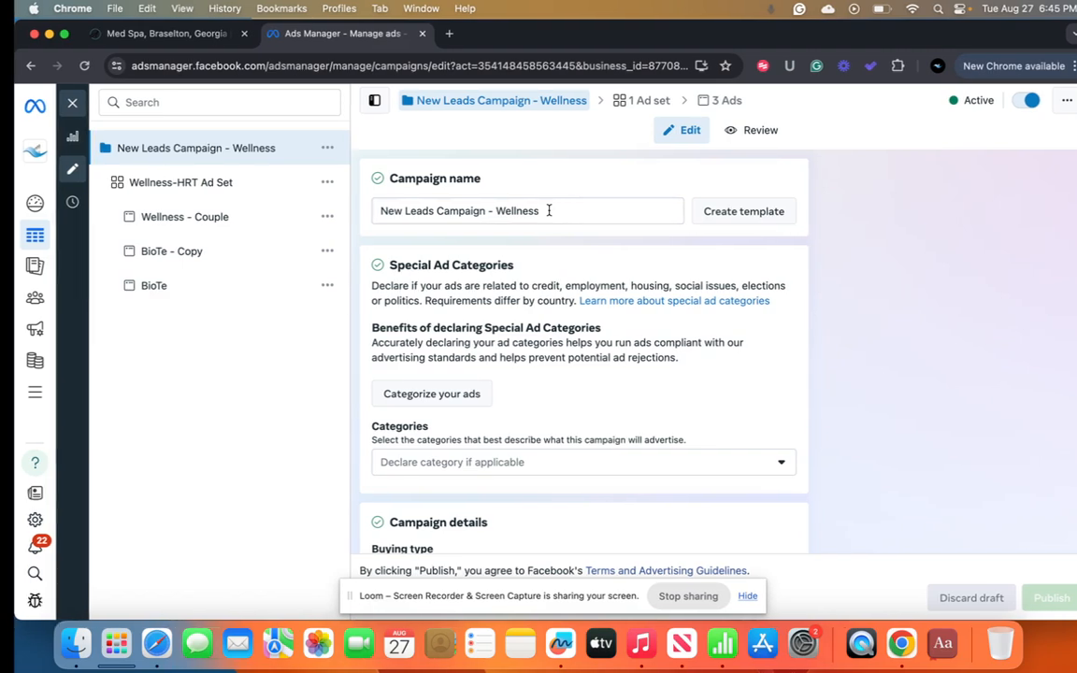
# Review the special ad category options of the Wellness campaign without declaring one, and mark No for the industry categories question in the audit sheet.
pyautogui.hotkey('ctrl', 'Left')
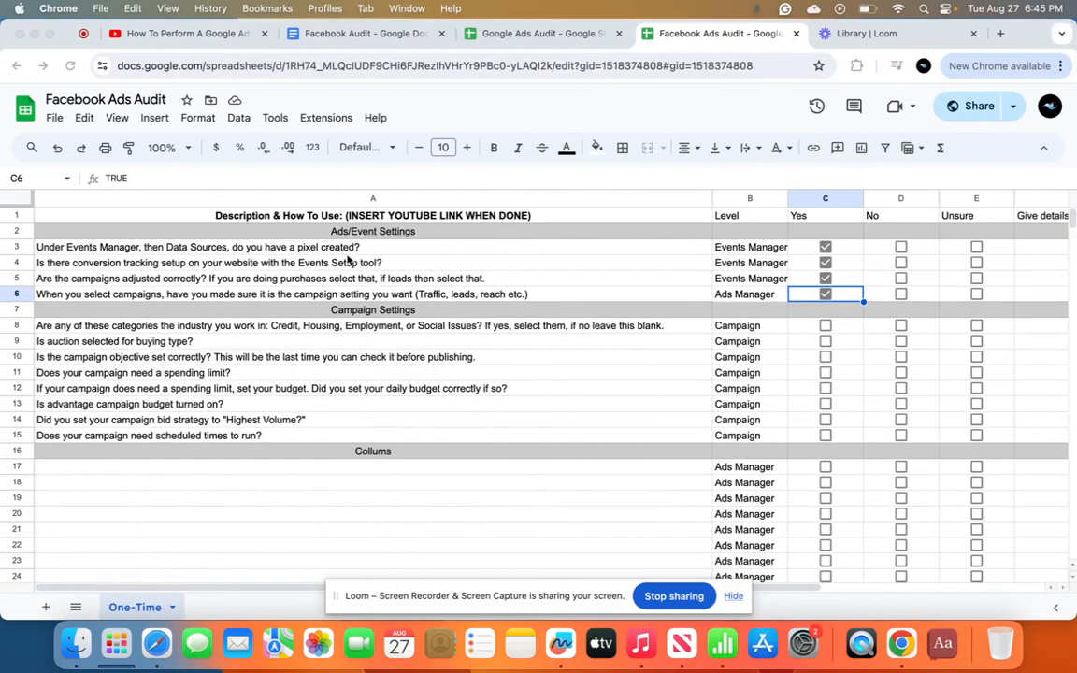
pyautogui.hotkey('ctrl', 'Right')
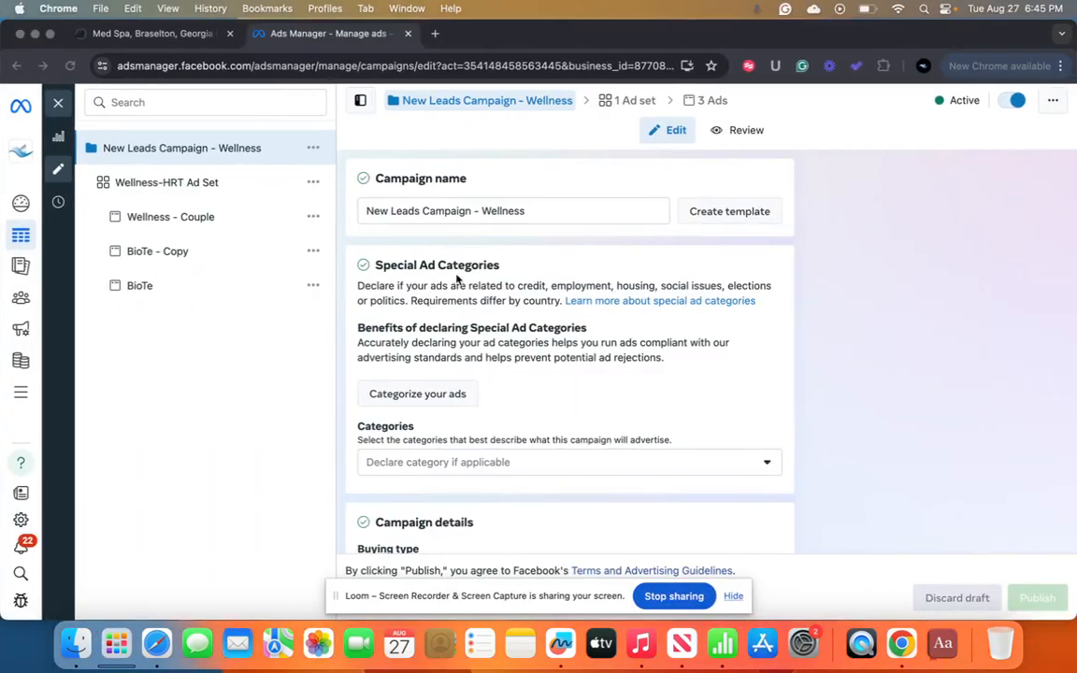
pyautogui.scroll(-1, 474, 406)
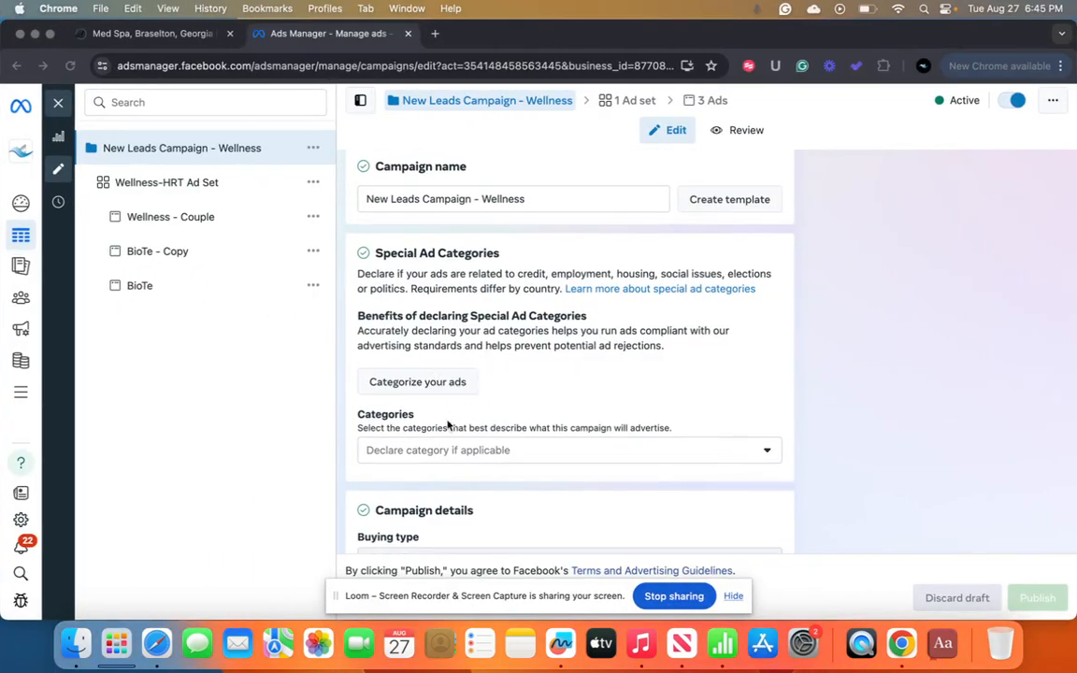
pyautogui.scroll(-3, 462, 386)
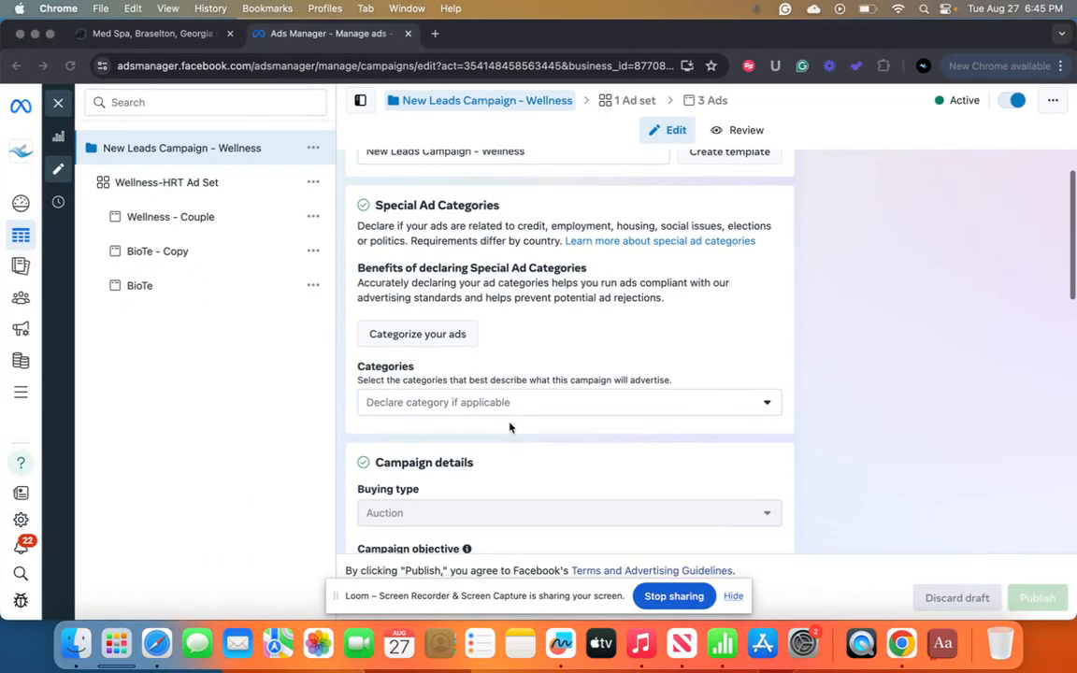
pyautogui.click(774, 406)
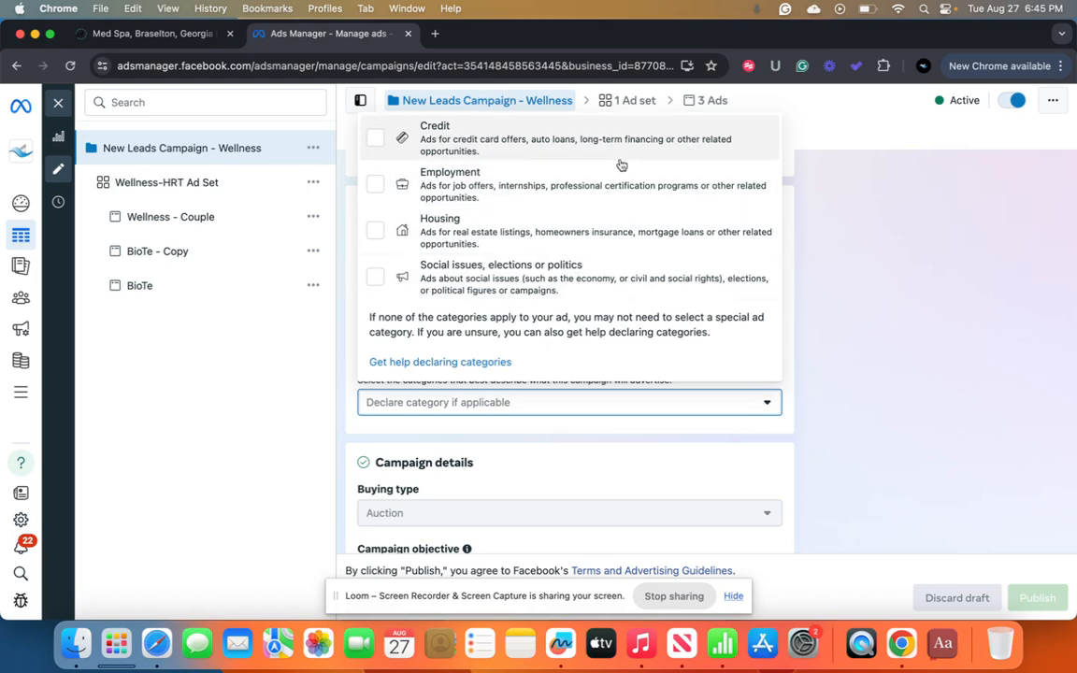
pyautogui.click(862, 277)
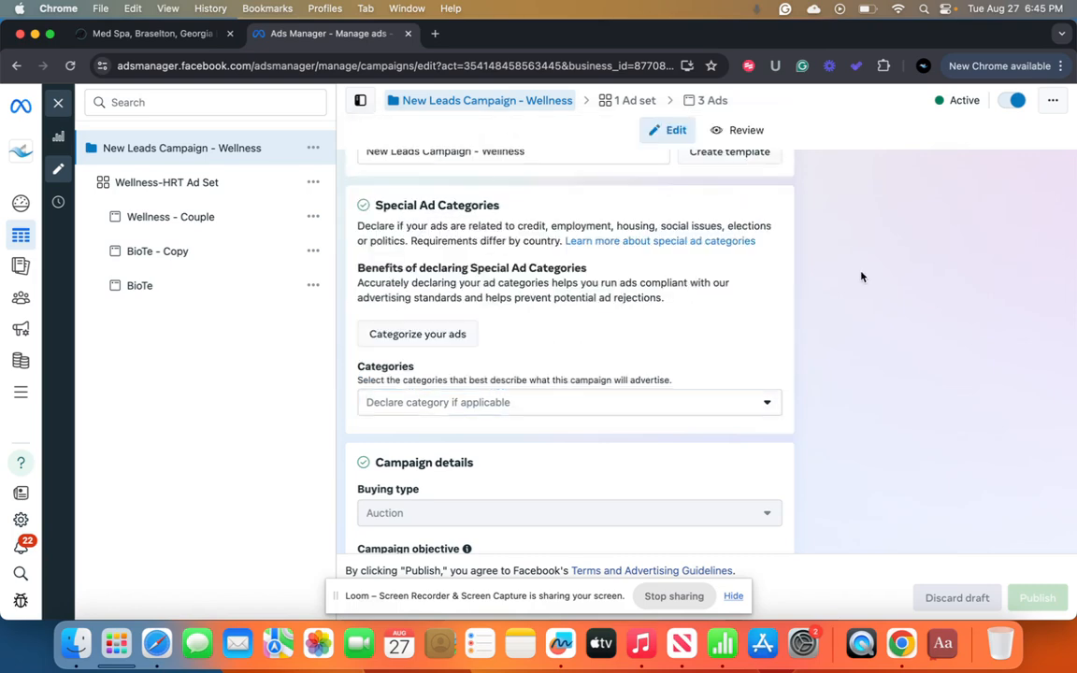
pyautogui.hotkey('ctrl', 'Left')
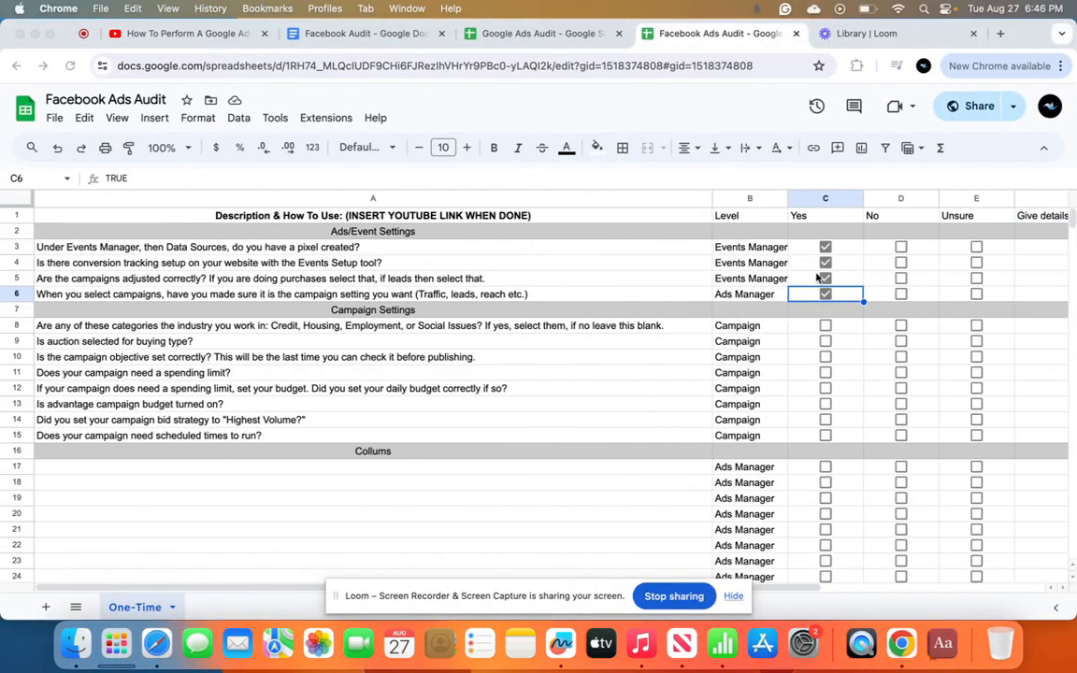
pyautogui.click(900, 325)
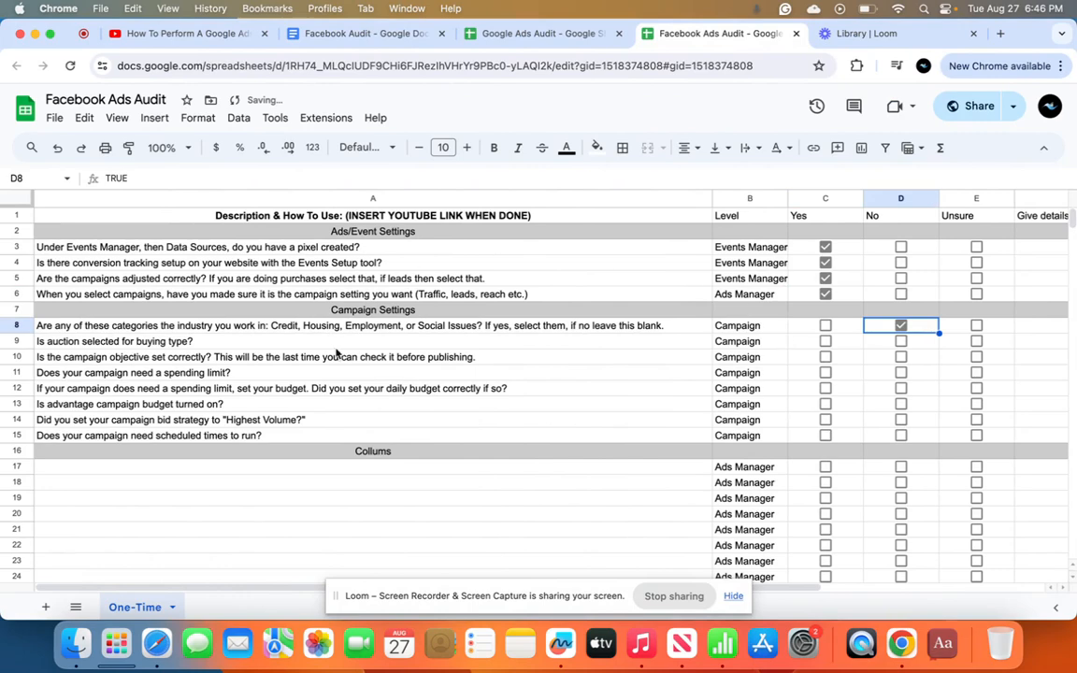
# Check the Wellness campaign's buying type in Ads Manager and mark Yes for the auction question in the audit sheet.
pyautogui.hotkey('ctrl', 'Right')
pyautogui.scroll(-3, 620, 420)
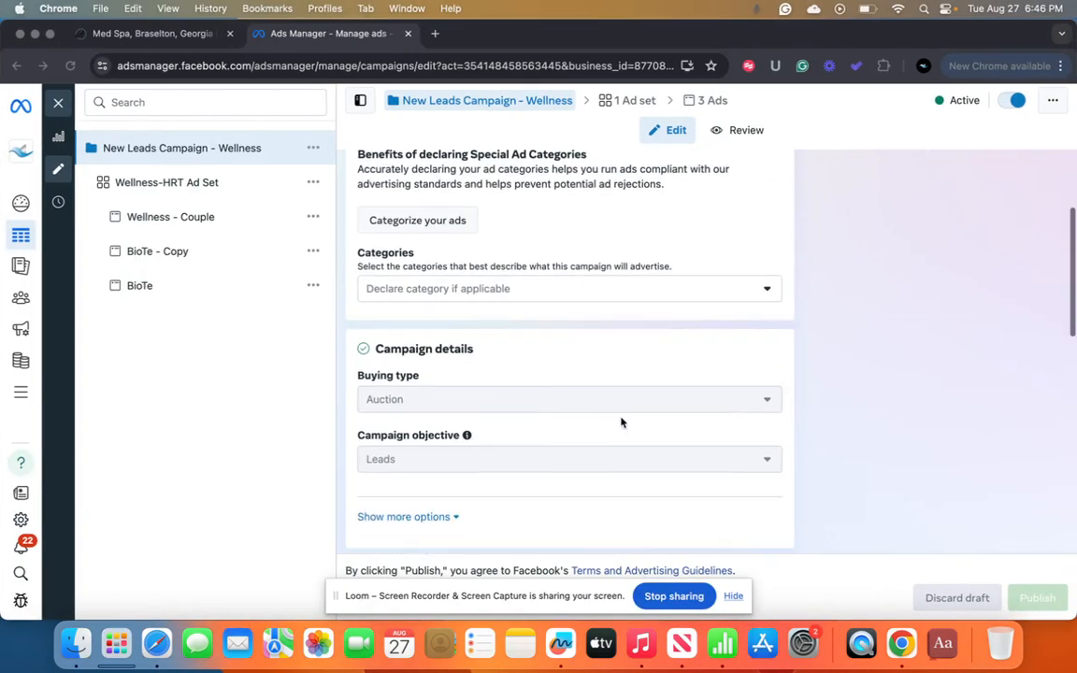
pyautogui.click(769, 404)
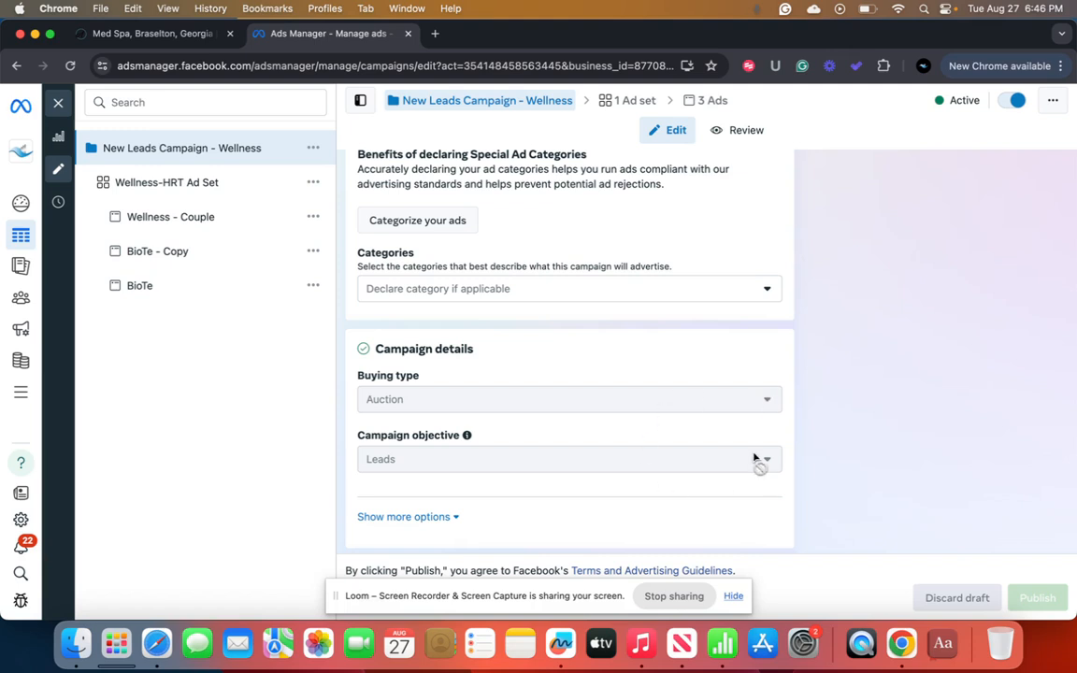
pyautogui.hotkey('ctrl', 'Left')
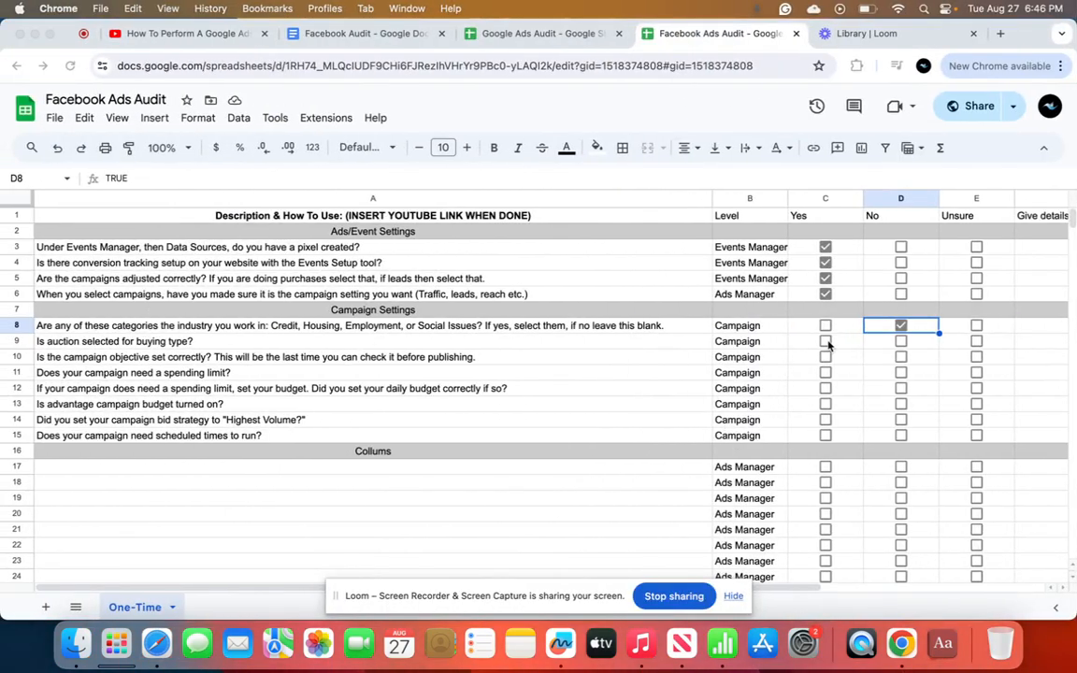
pyautogui.click(826, 342)
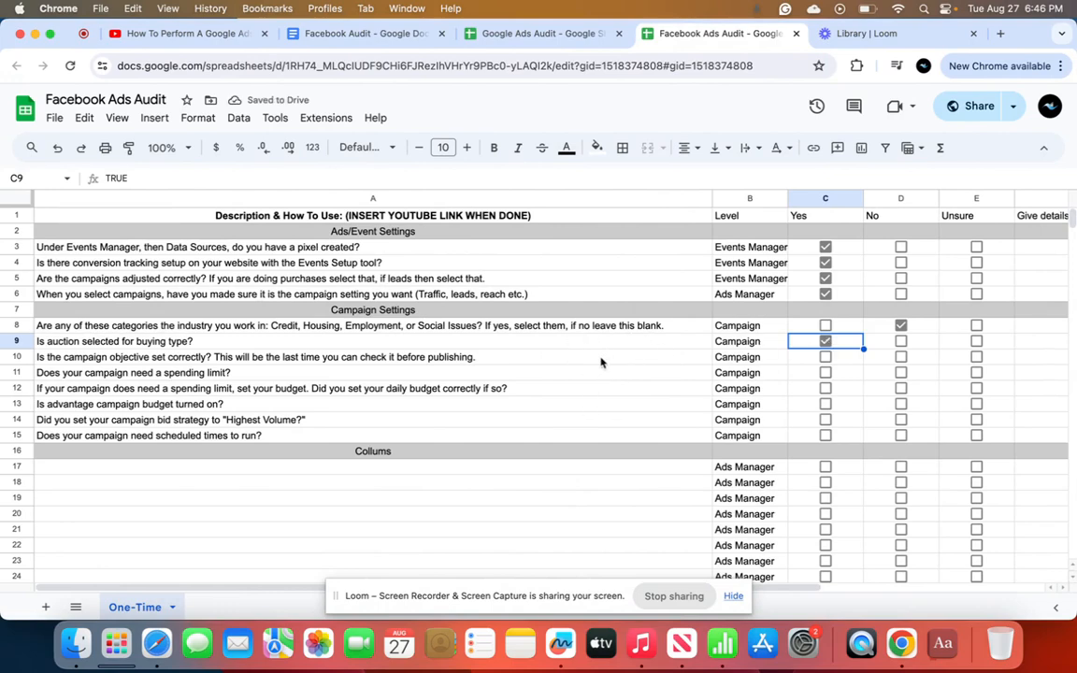
# Check the Wellness campaign's objective and mark Yes for the campaign objective question in the audit sheet.
pyautogui.hotkey('ctrl', 'Right')
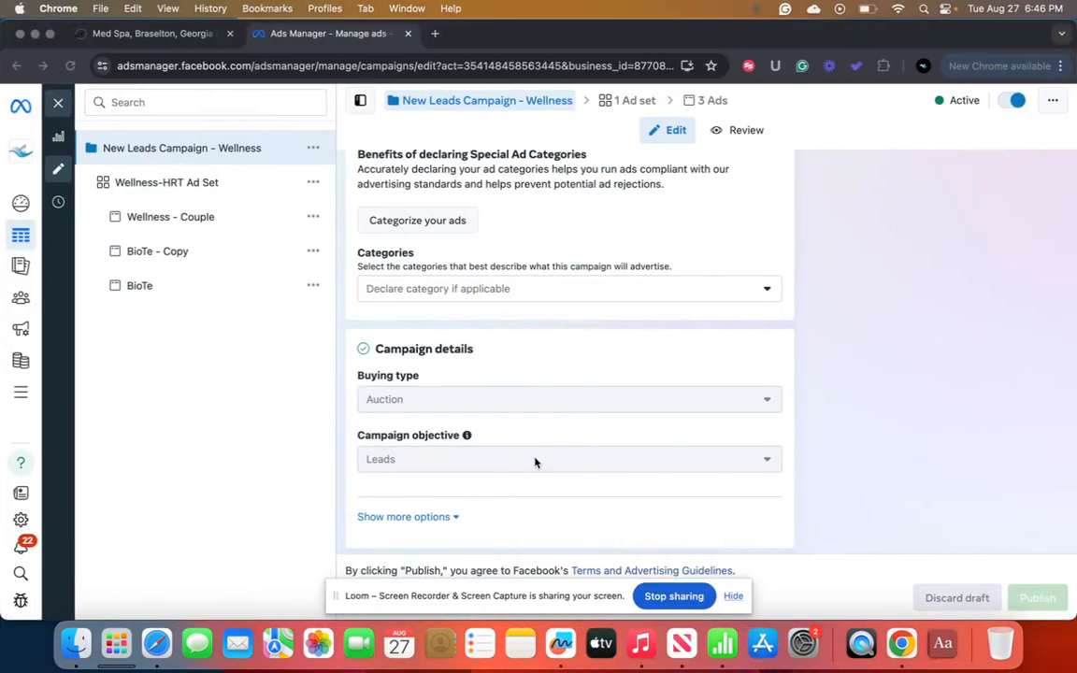
pyautogui.hotkey('ctrl', 'Left')
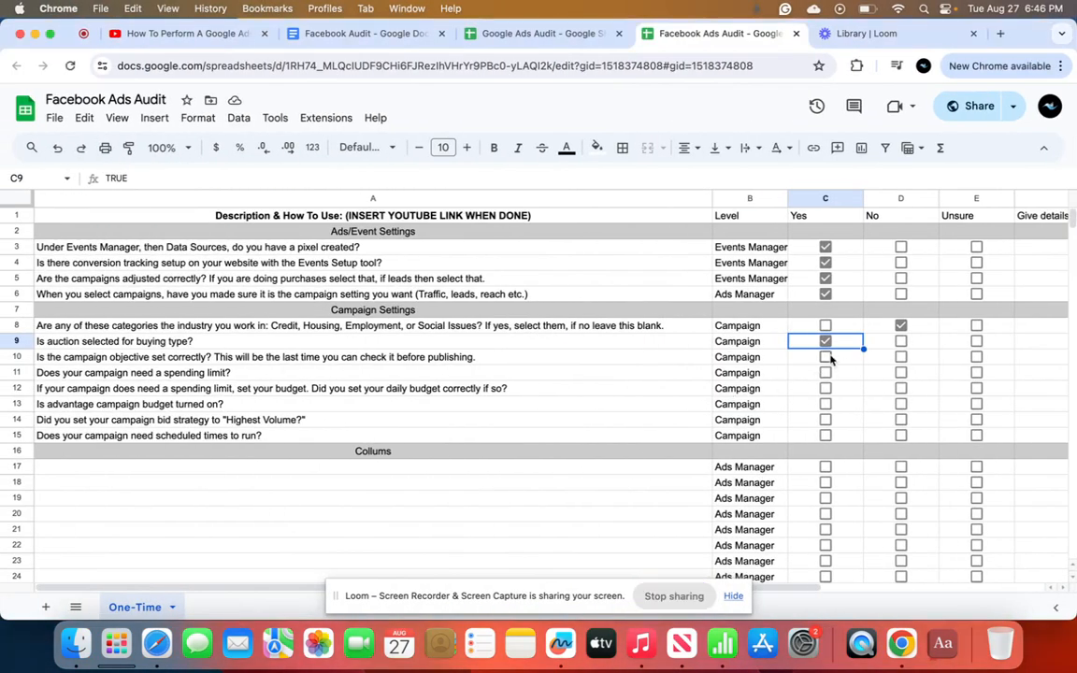
pyautogui.click(826, 358)
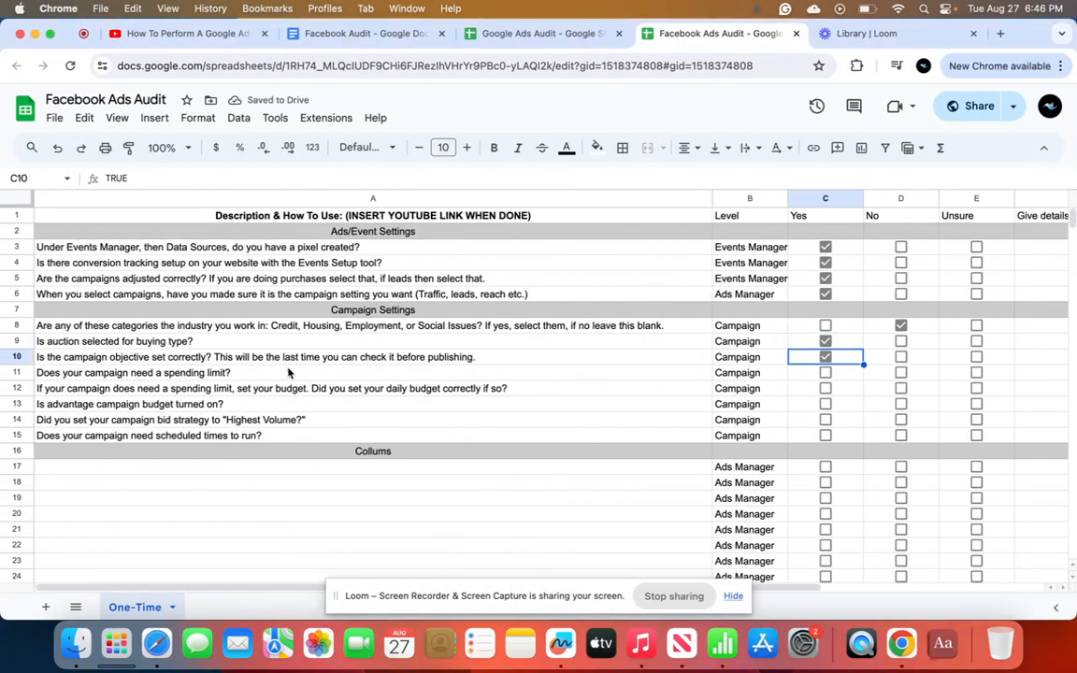
# Show and hide the Wellness campaign's spending limit option, and mark Yes for the spending limit question in the audit sheet.
pyautogui.hotkey('ctrl', 'Right')
pyautogui.scroll(-5, 512, 387)
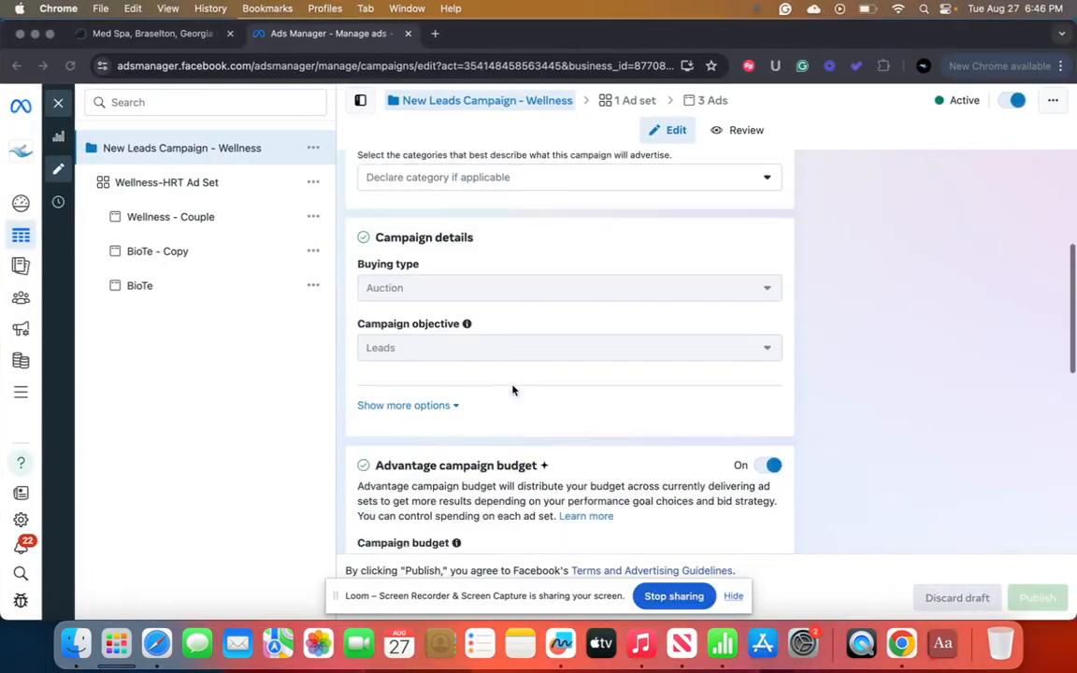
pyautogui.scroll(2, 512, 389)
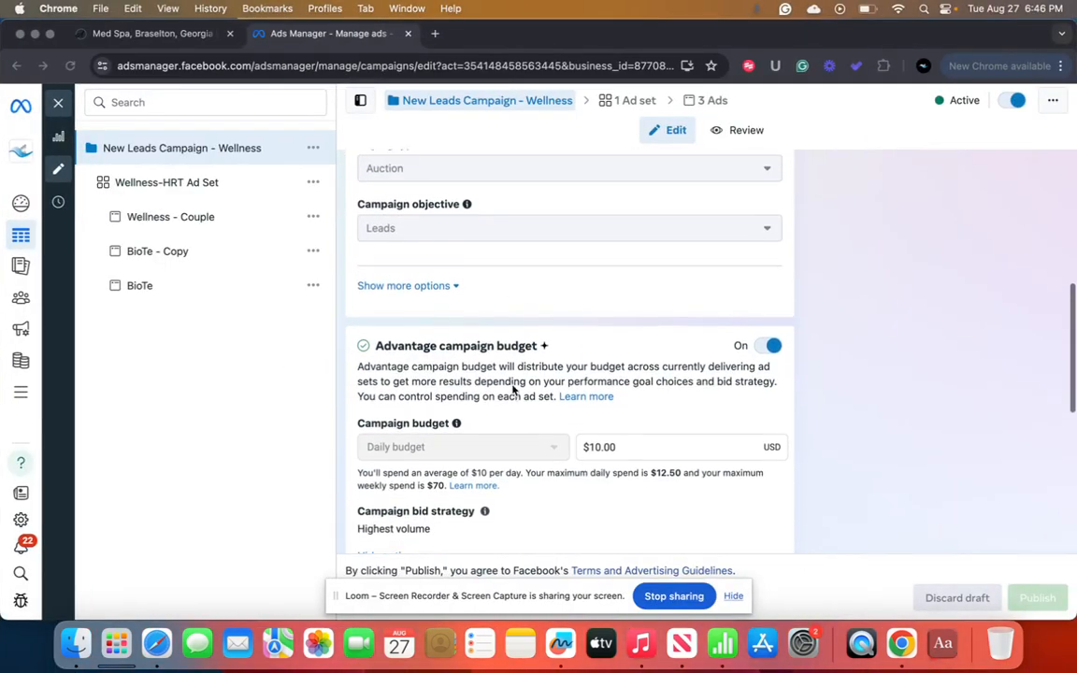
pyautogui.click(450, 355)
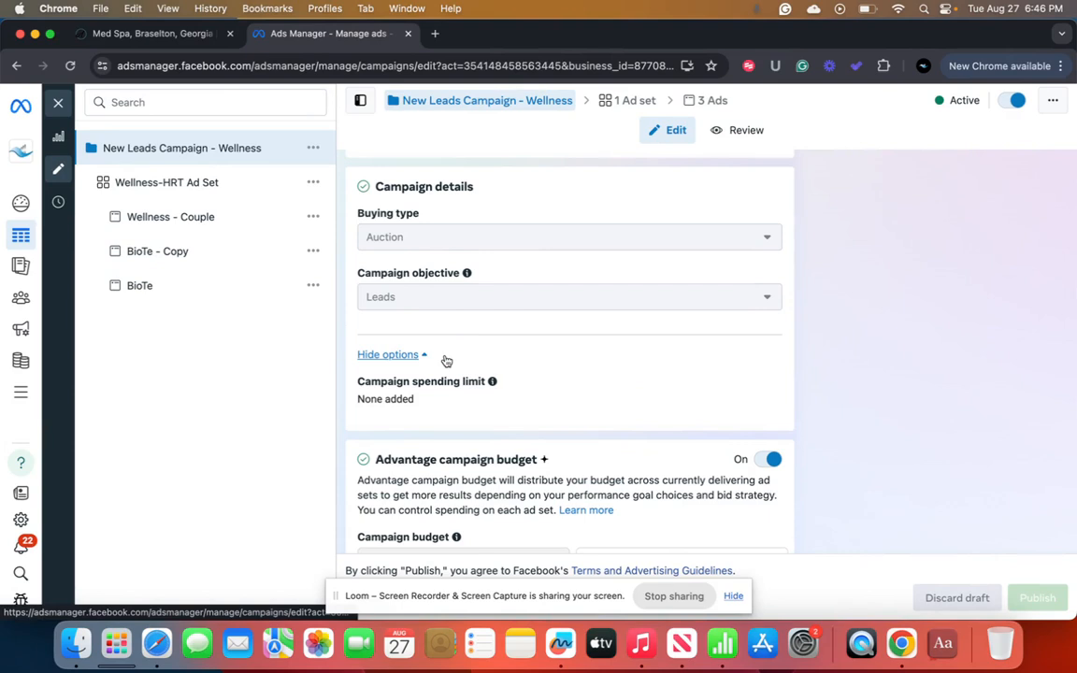
pyautogui.click(422, 359)
pyautogui.click(423, 359)
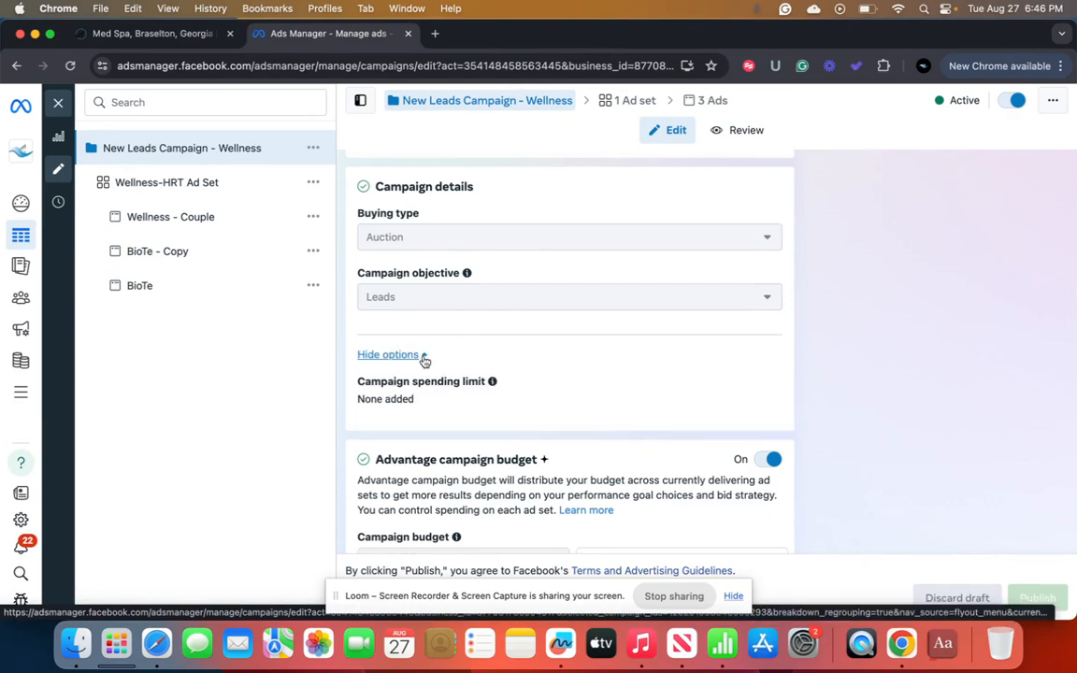
pyautogui.click(409, 355)
pyautogui.hotkey('ctrl', 'Left')
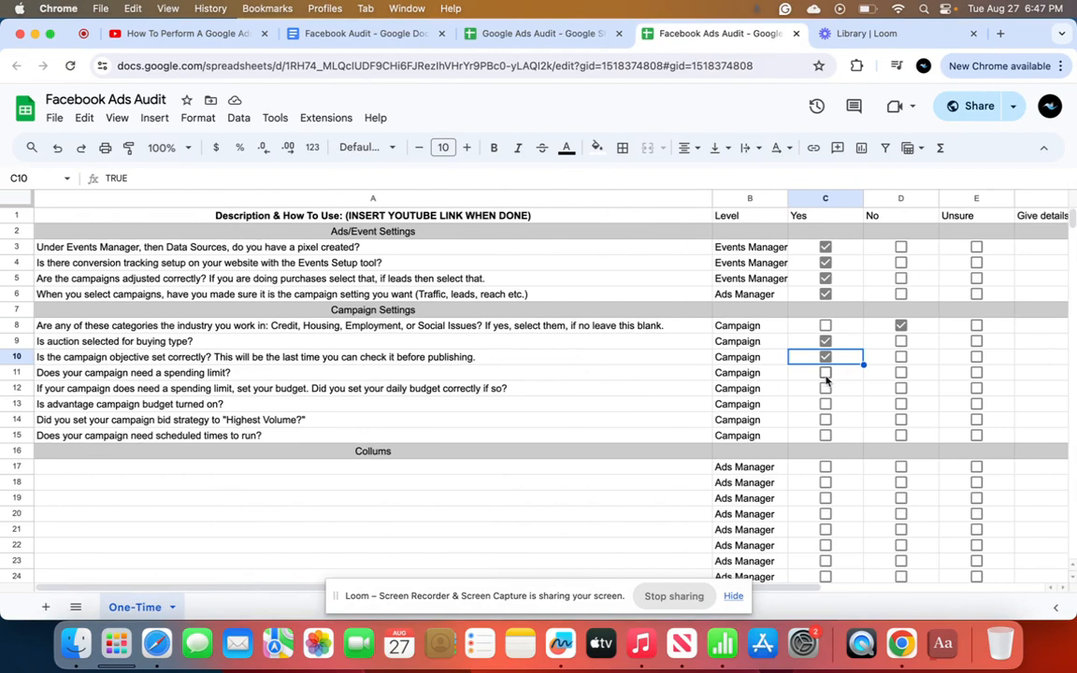
pyautogui.click(827, 377)
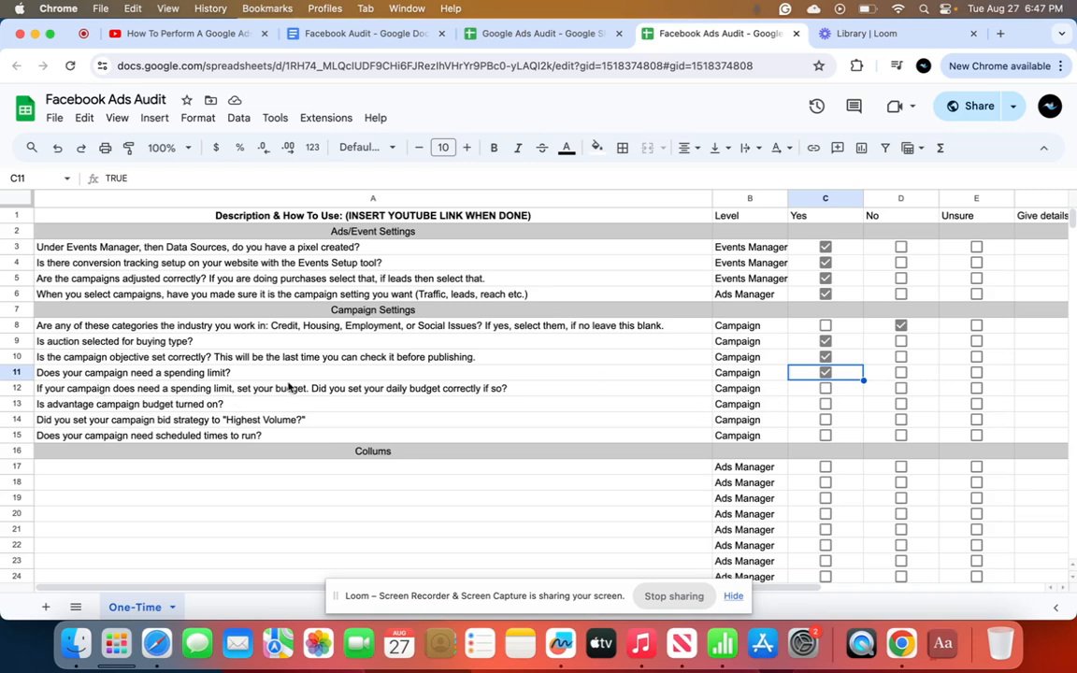
# Check the Wellness campaign's daily budget in Ads Manager and mark Yes for the daily budget question in the audit sheet.
pyautogui.hotkey('ctrl', 'Right')
pyautogui.scroll(-2, 503, 412)
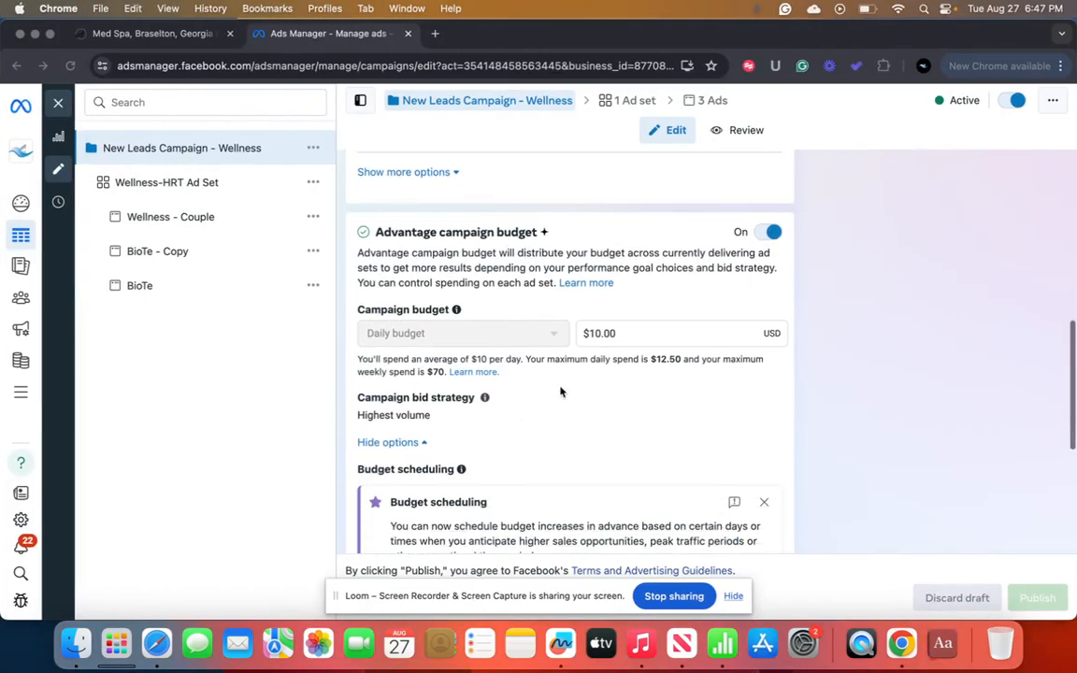
pyautogui.click(633, 334)
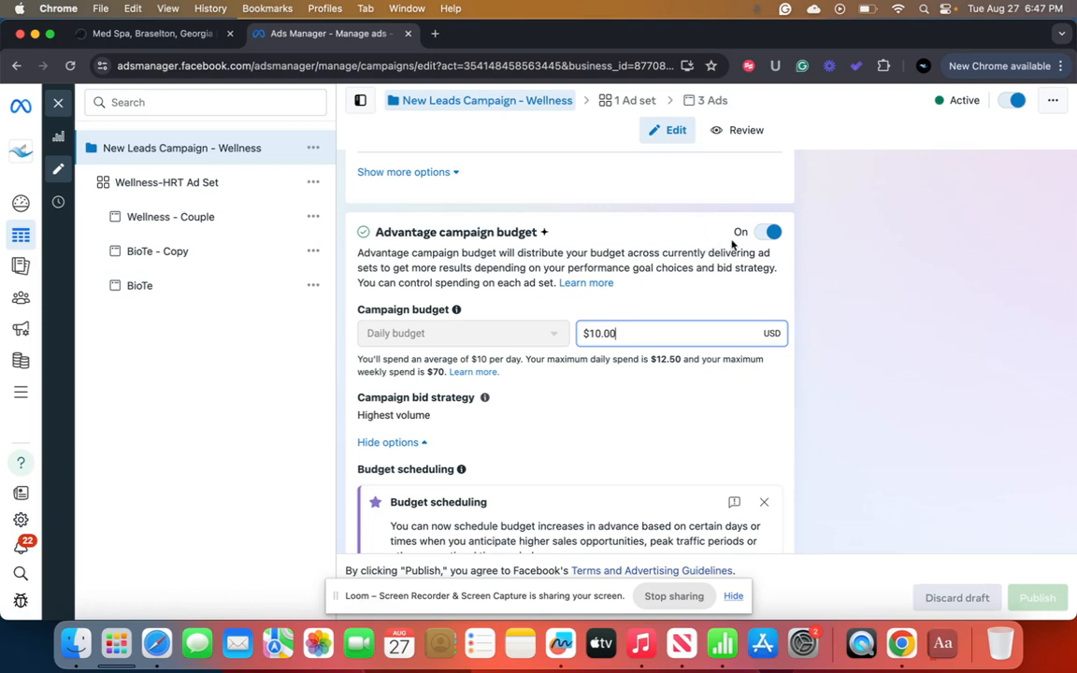
pyautogui.hotkey('ctrl', 'Left')
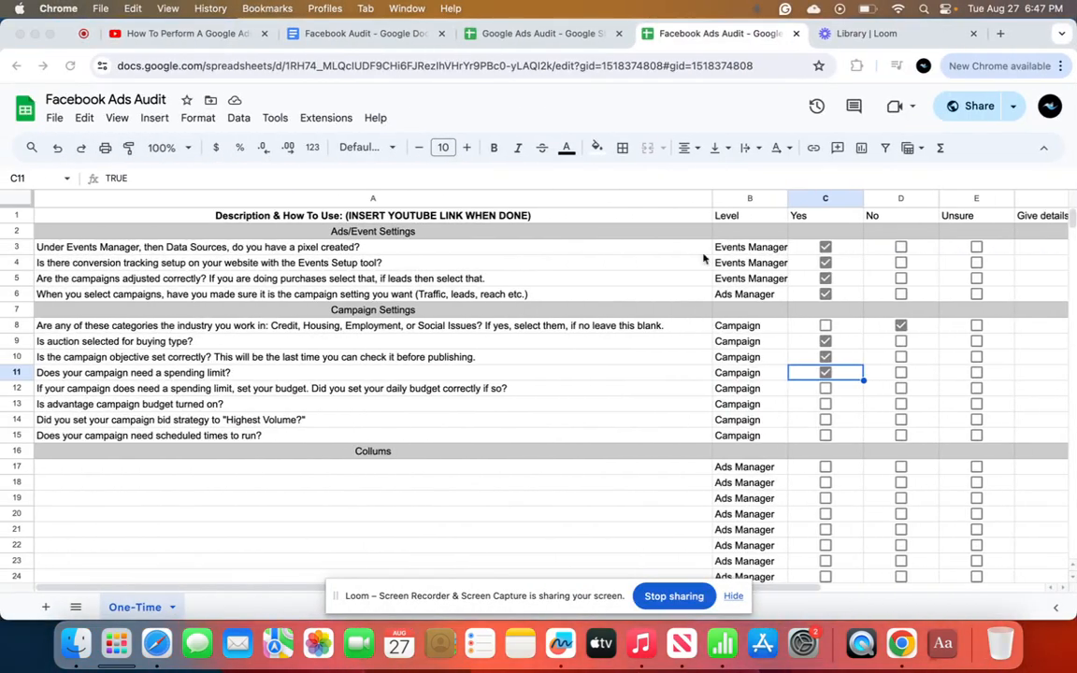
pyautogui.click(825, 387)
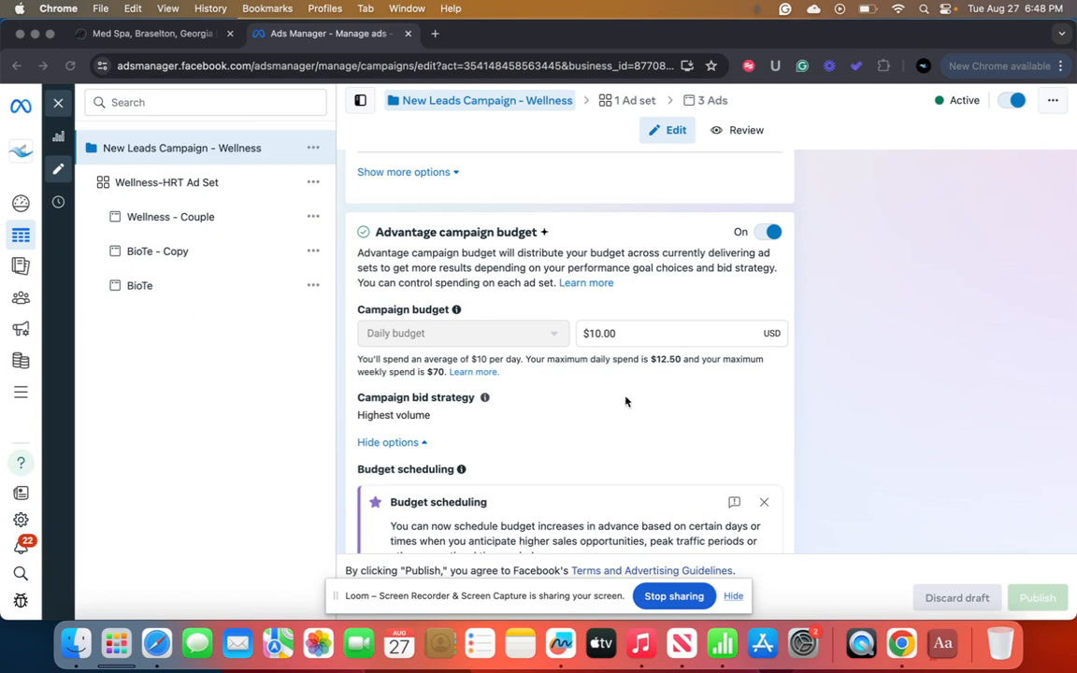
# Mark both Yes and No for the advantage campaign budget question in the audit sheet.
pyautogui.hotkey('ctrl', 'Left')
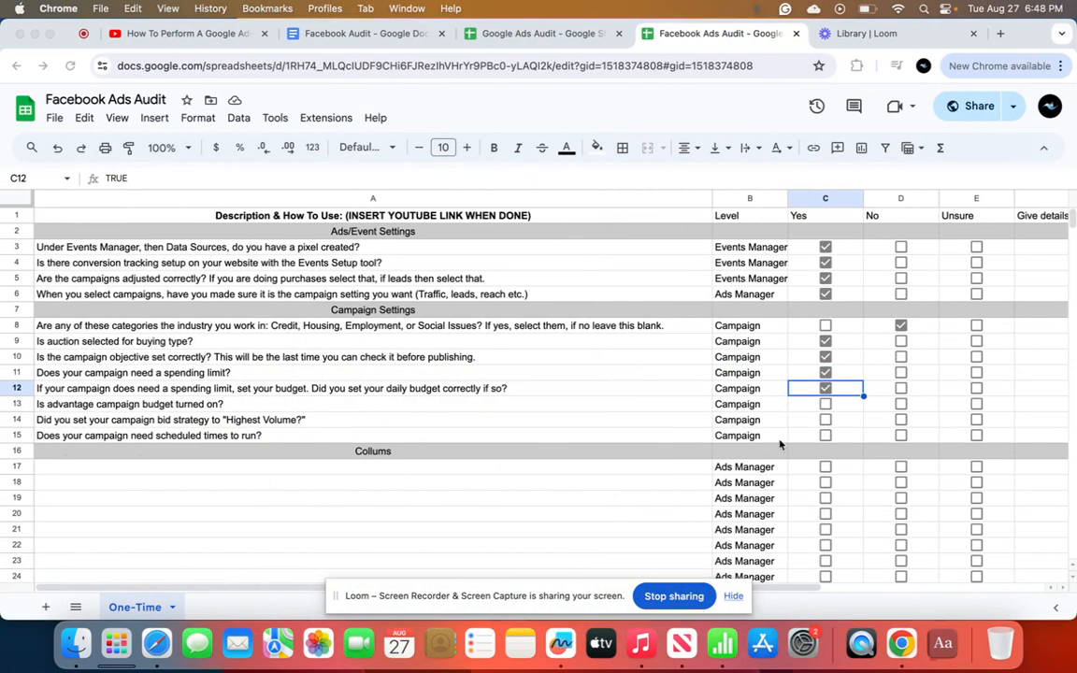
pyautogui.click(825, 405)
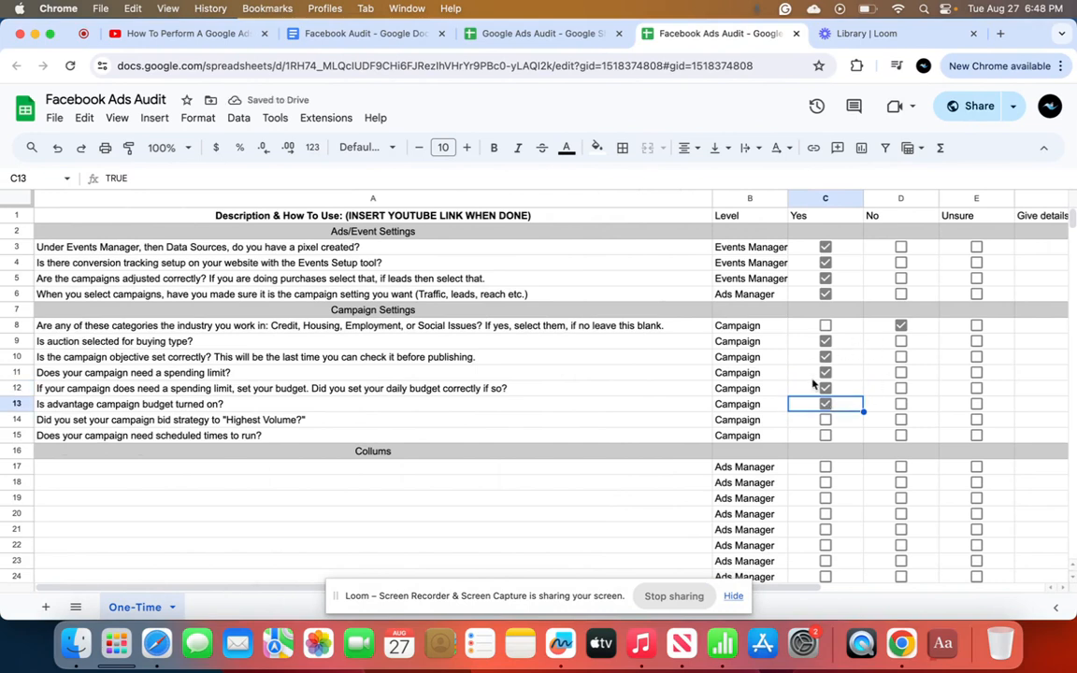
pyautogui.click(901, 403)
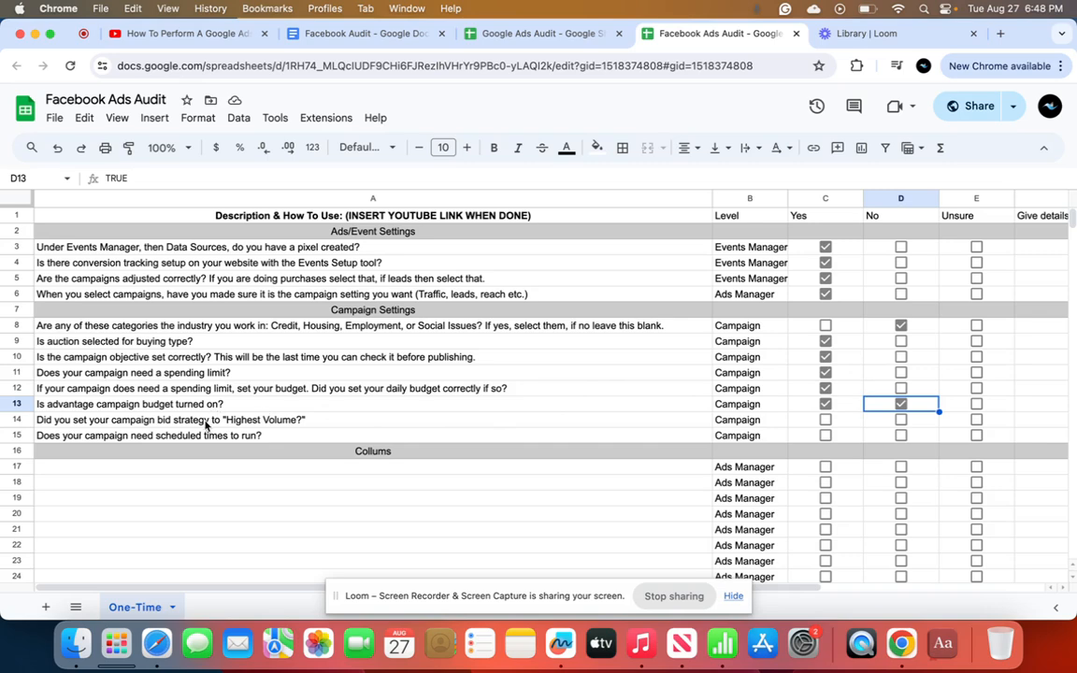
# Check the Wellness campaign's bid strategy in Ads Manager and mark Yes for the "Highest Volume" question in the audit sheet.
pyautogui.hotkey('ctrl', 'Right')
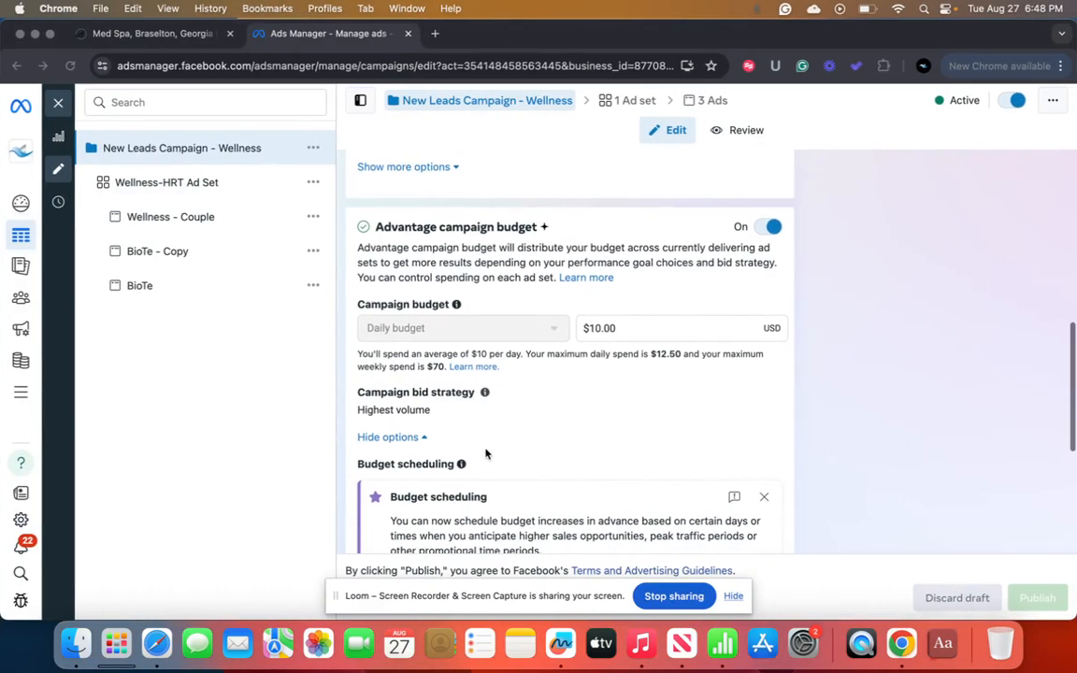
pyautogui.scroll(-1, 486, 451)
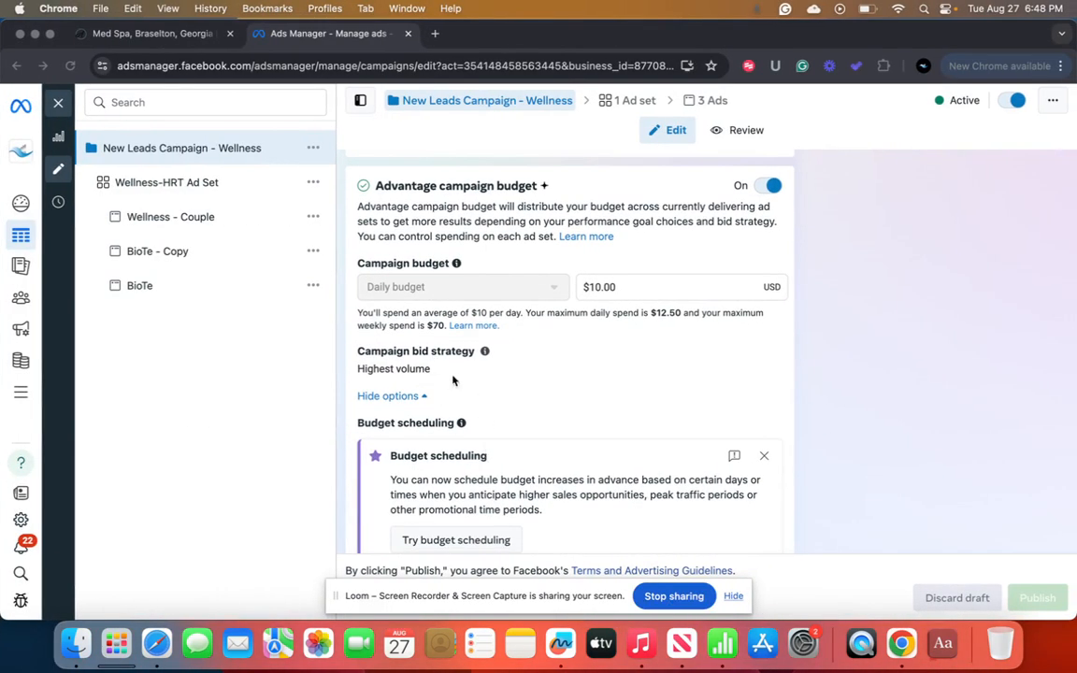
pyautogui.hotkey('ctrl', 'Left')
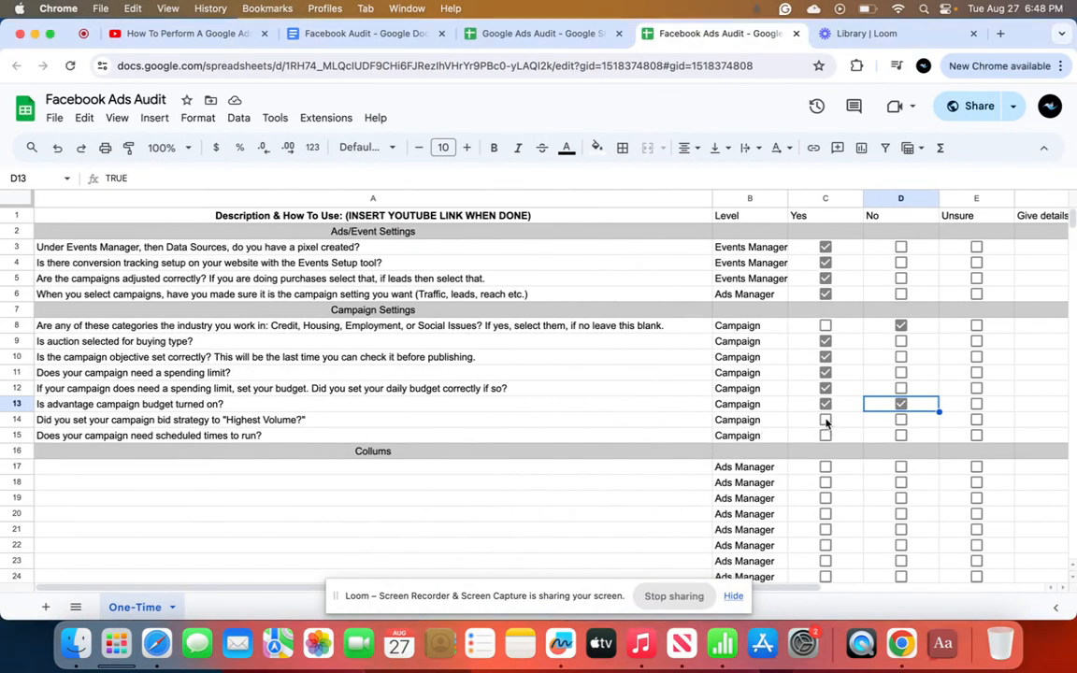
pyautogui.click(825, 420)
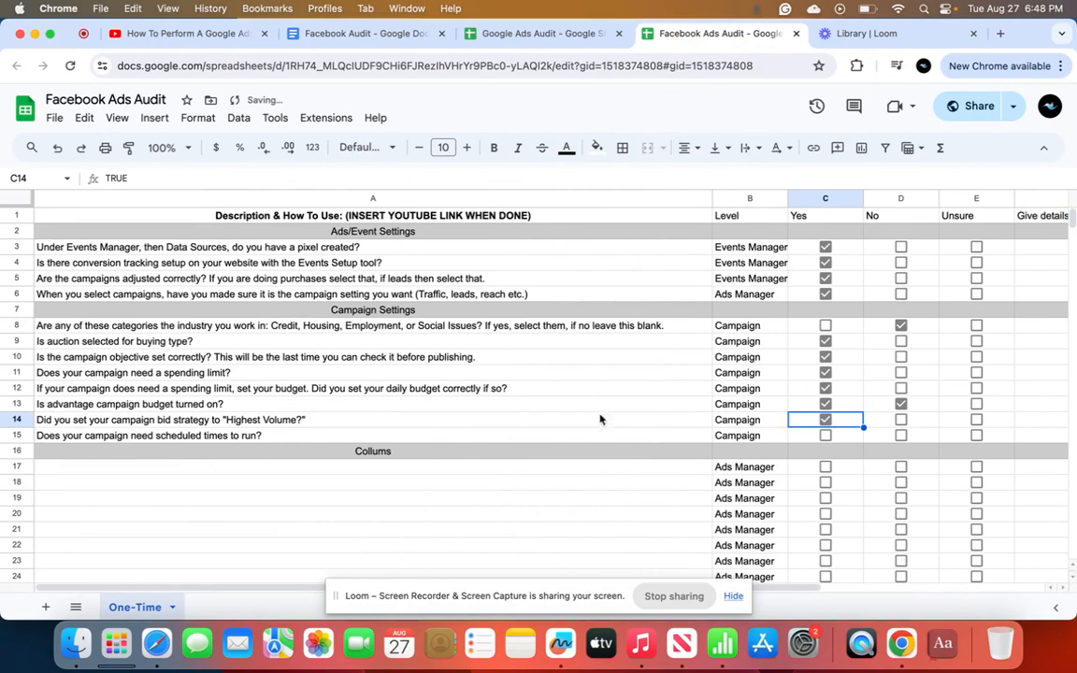
# Review the Wellness campaign's budget and ad scheduling in Ads Manager, and mark Yes for the scheduled times question in the audit sheet.
pyautogui.hotkey('ctrl', 'Right')
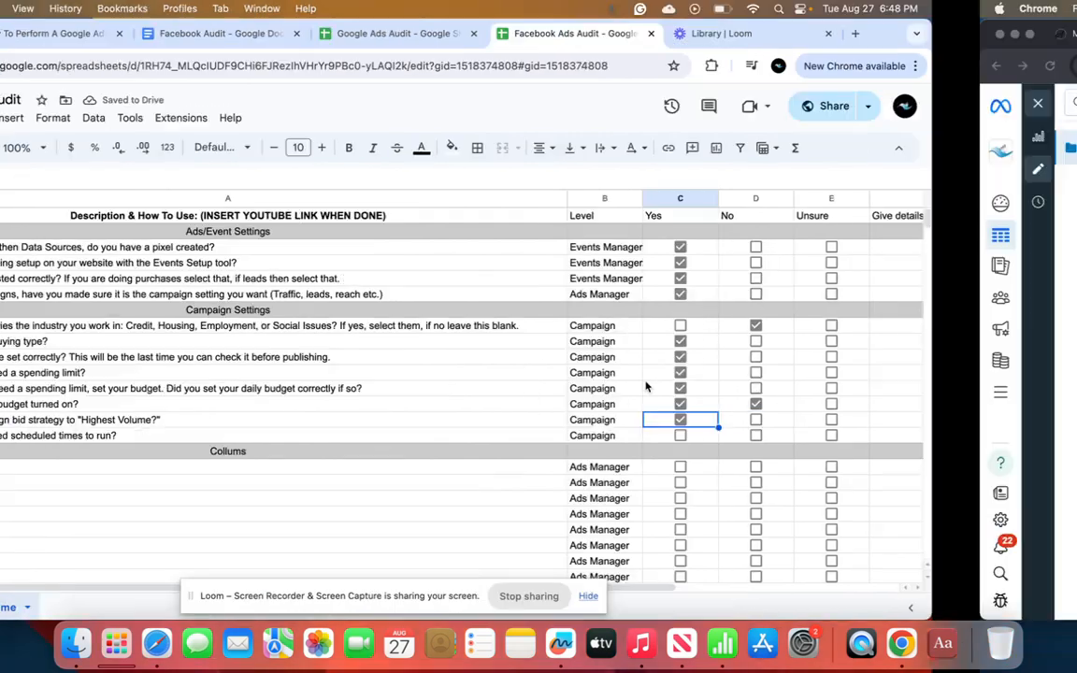
pyautogui.scroll(-5, 565, 421)
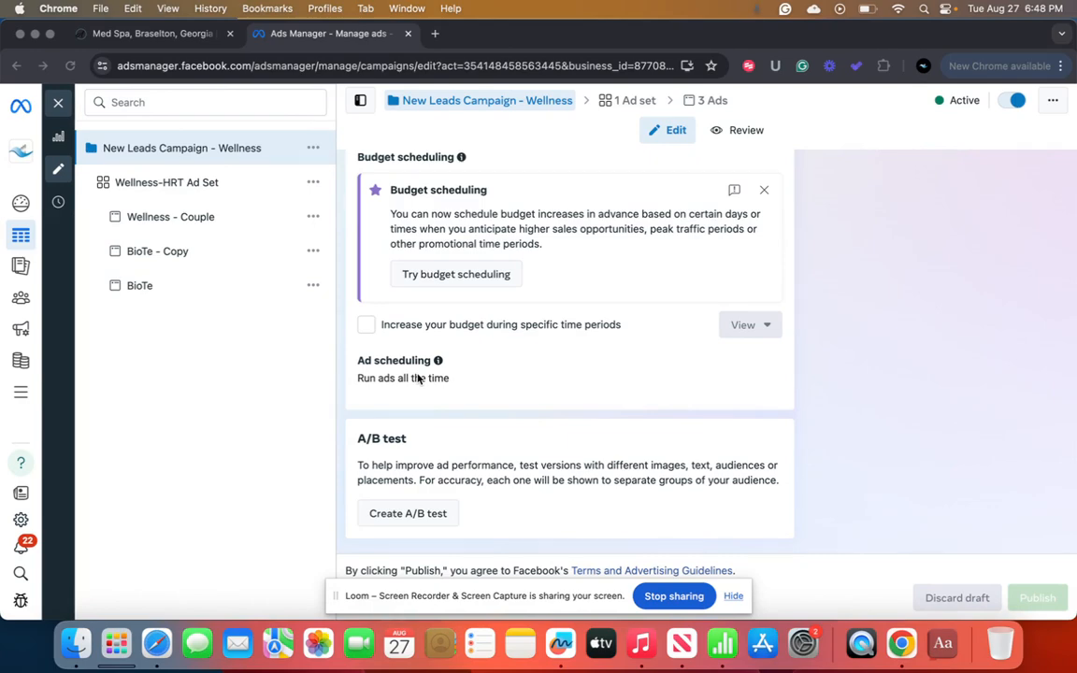
pyautogui.hotkey('ctrl', 'Left')
pyautogui.click(825, 438)
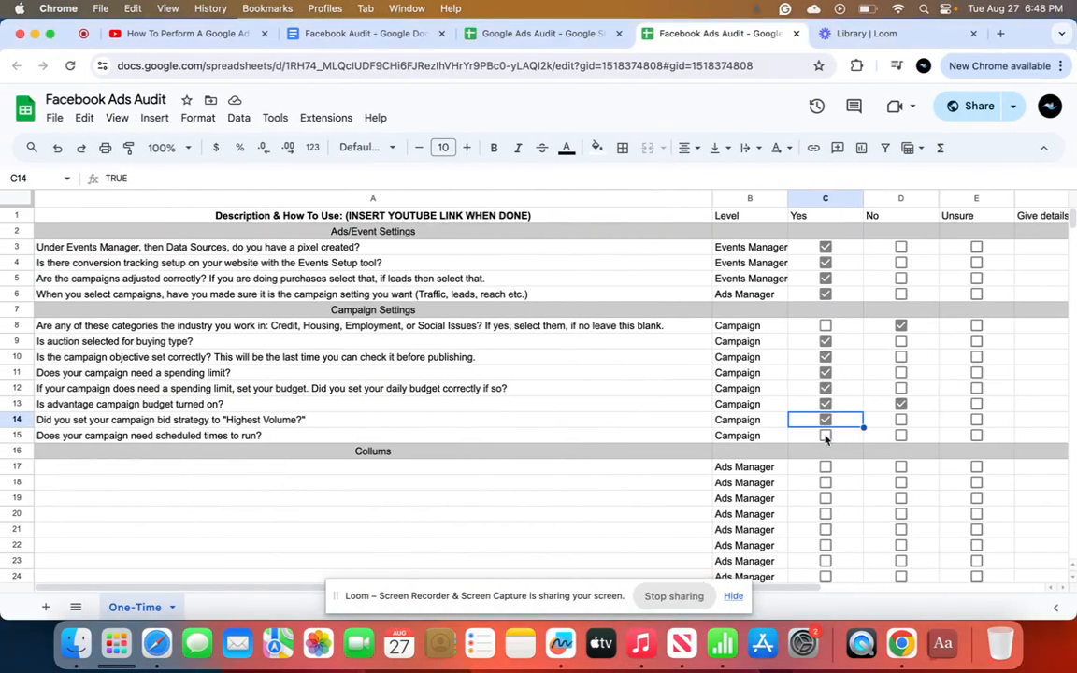
pyautogui.click(825, 437)
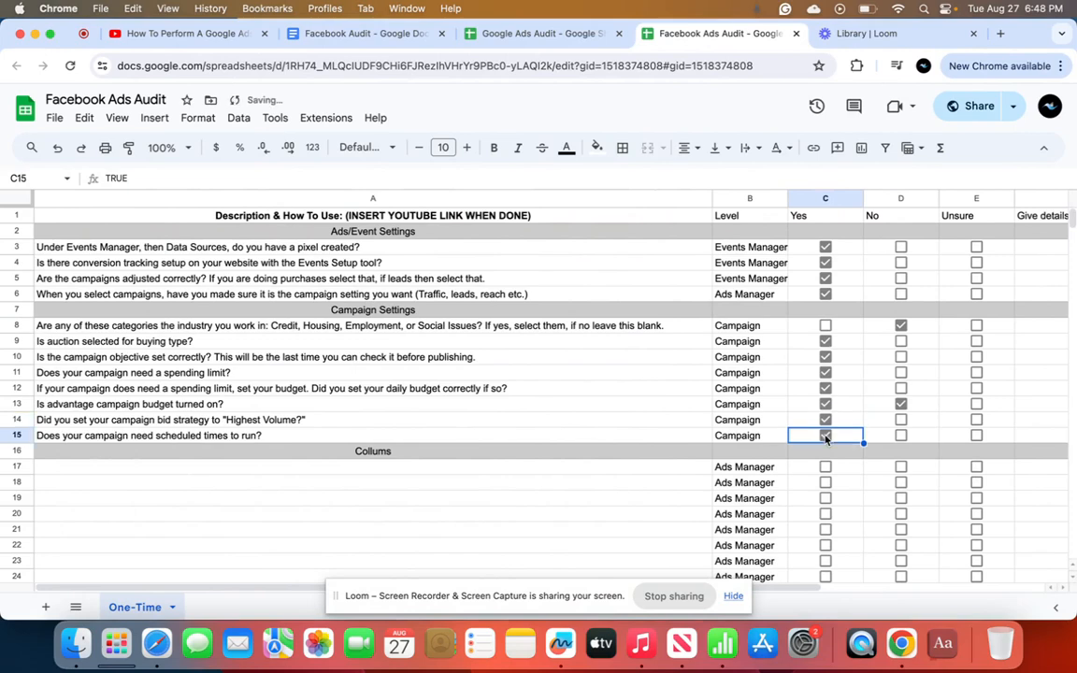
# Select the Wellness-HRT Ad Set in Ads Manager, and switch to the Loom video library.
pyautogui.hotkey('ctrl', 'Right')
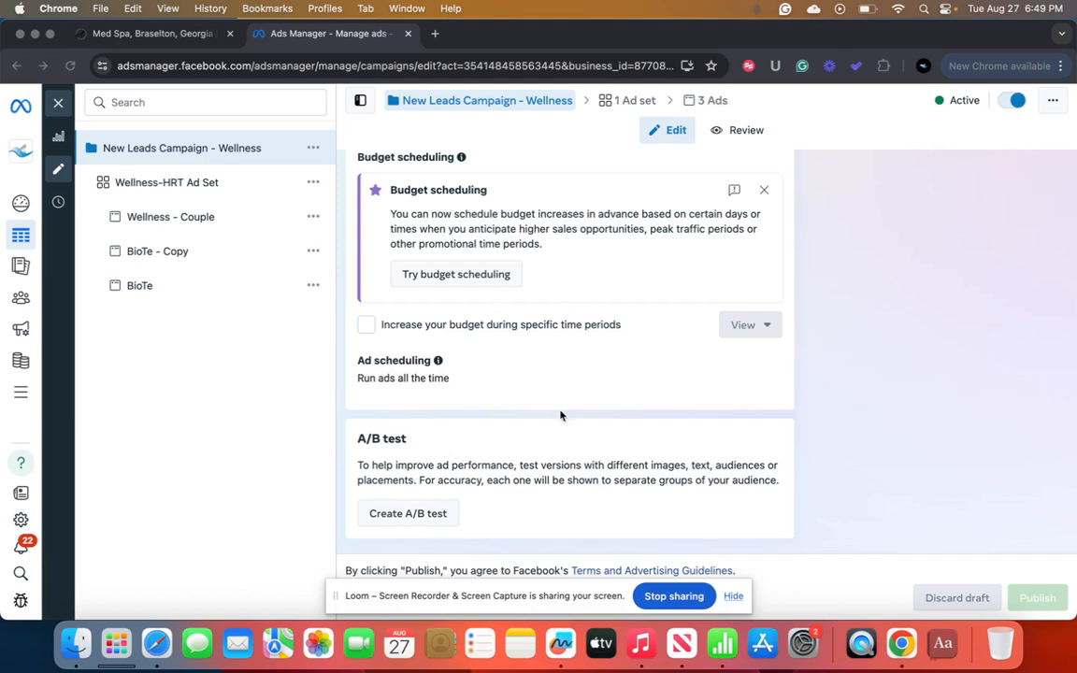
pyautogui.click(207, 186)
pyautogui.hotkey('ctrl', 'Left')
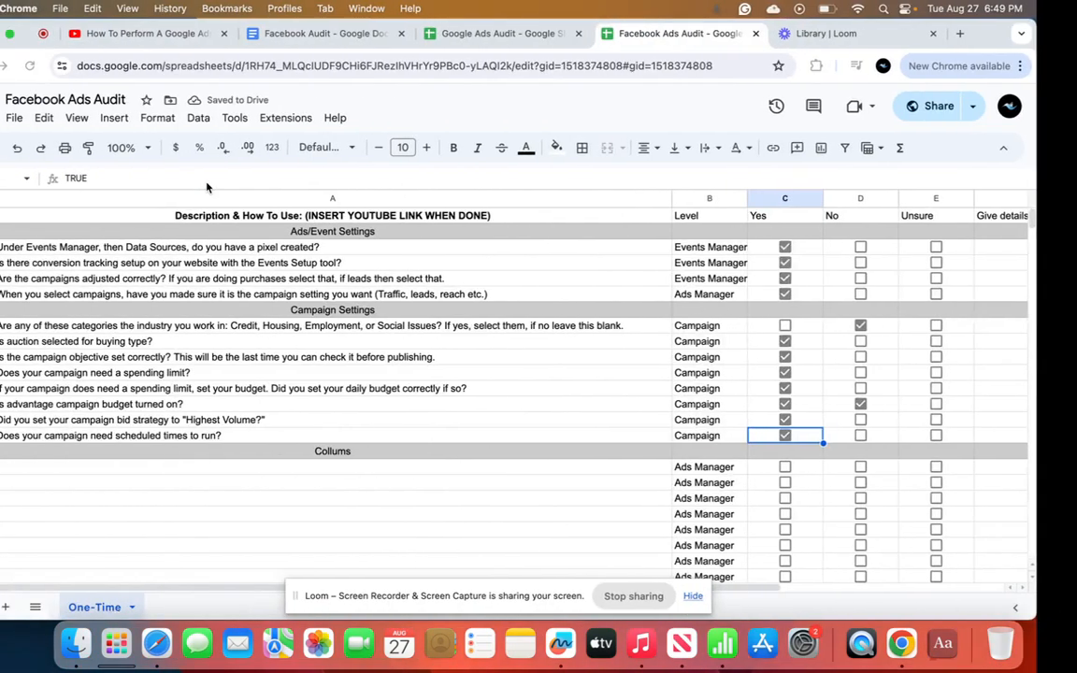
pyautogui.click(851, 33)
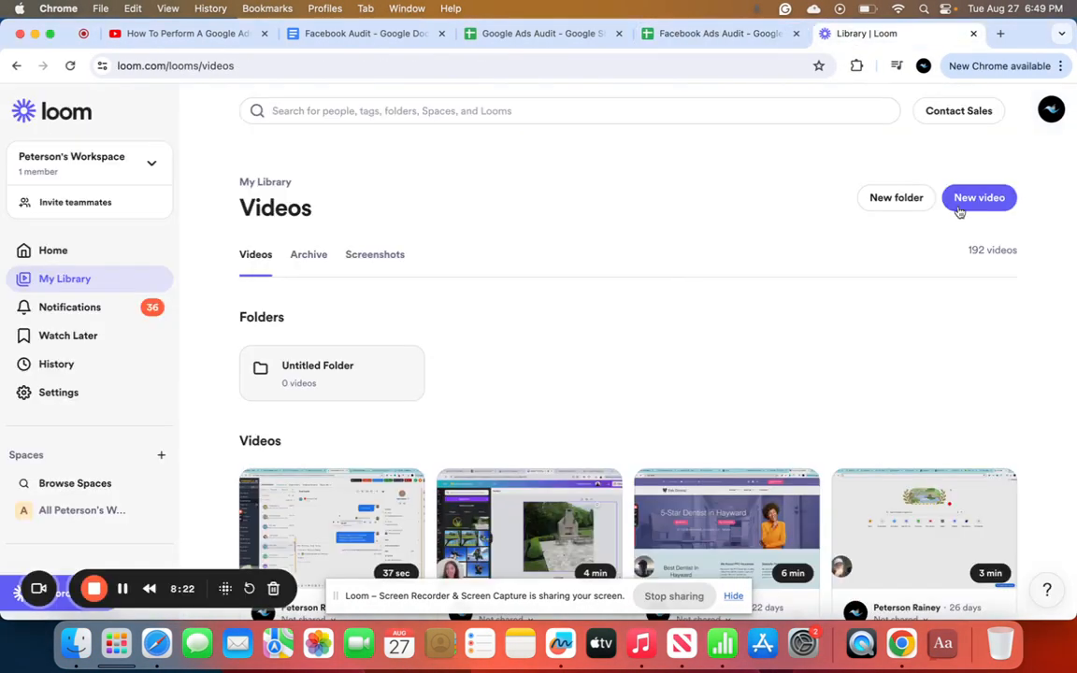